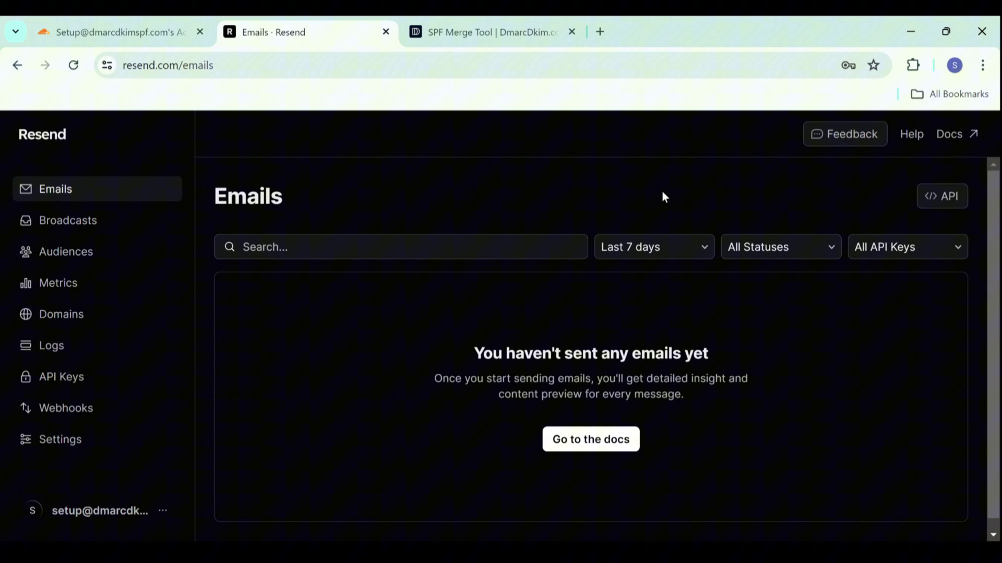
# Add dmarcdkimspf.com as a Resend sending domain in North Virginia and view its DKIM, SPF and DMARC records
pyautogui.click(134, 313)
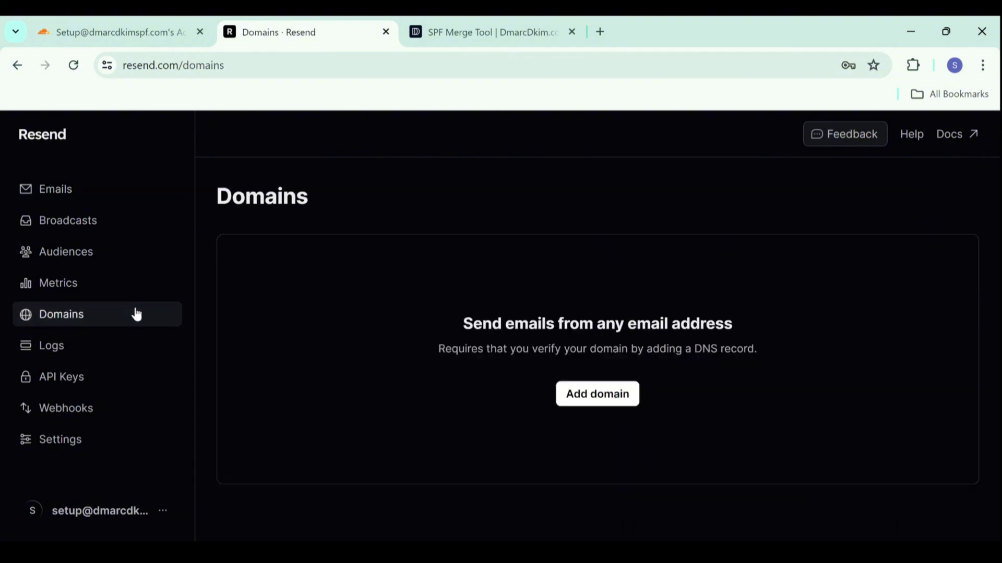
pyautogui.click(608, 394)
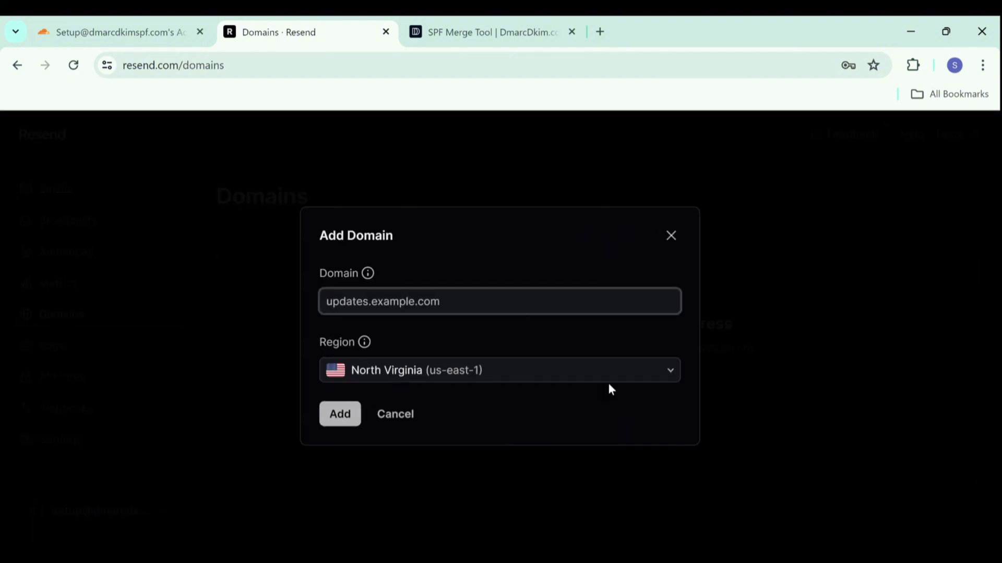
pyautogui.write('dm')
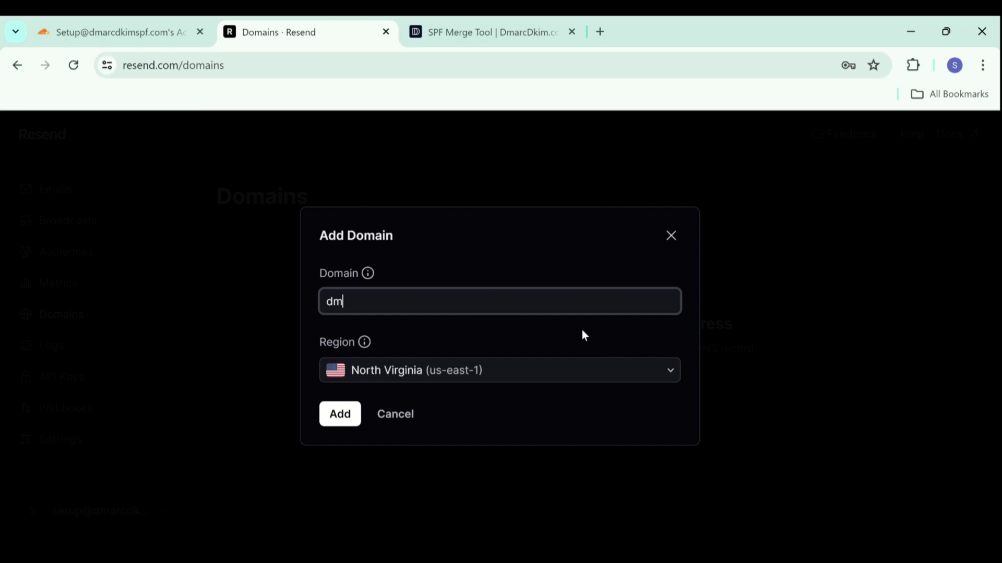
pyautogui.write('arcdkimspf.com')
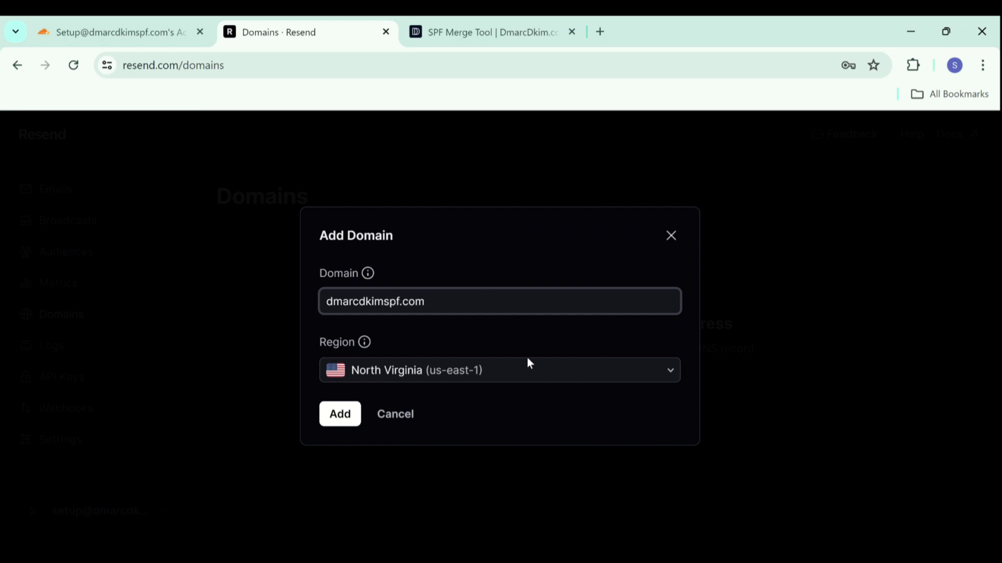
pyautogui.click(347, 409)
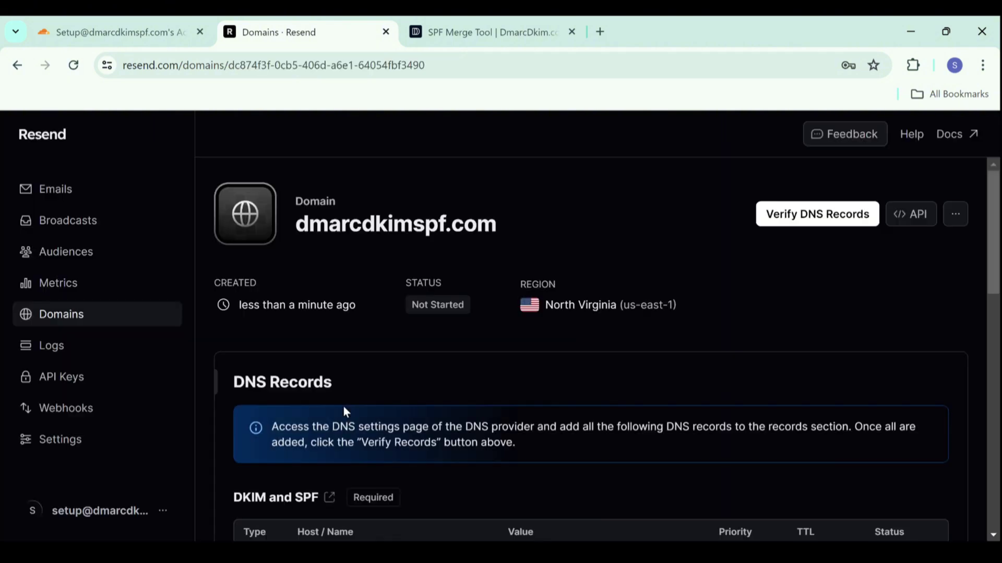
pyautogui.scroll(-5, 343, 410)
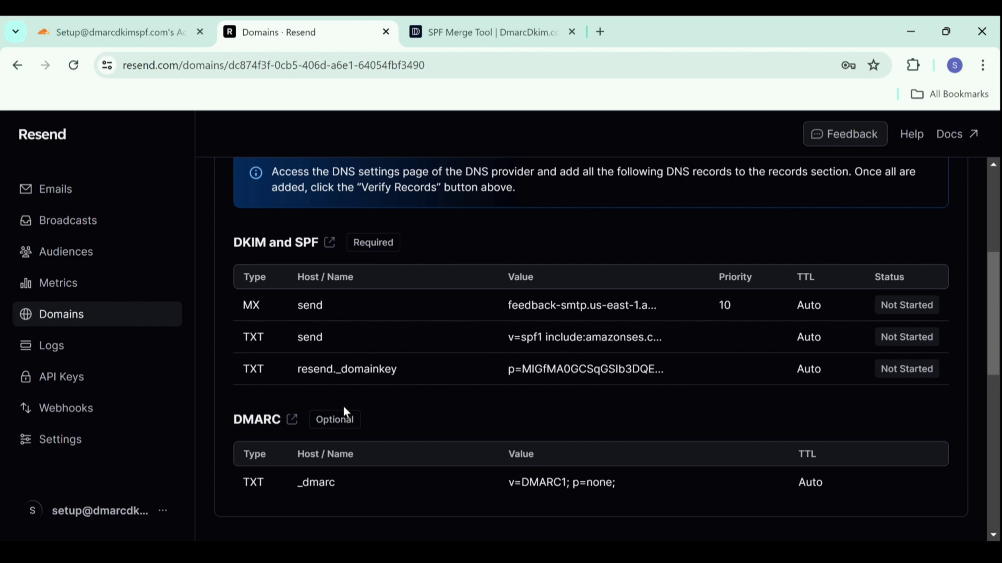
# Open Cloudflare's DNS Records page for the dmarcdkimspf.com website, showing its CNAME and Google MX records
pyautogui.click(111, 35)
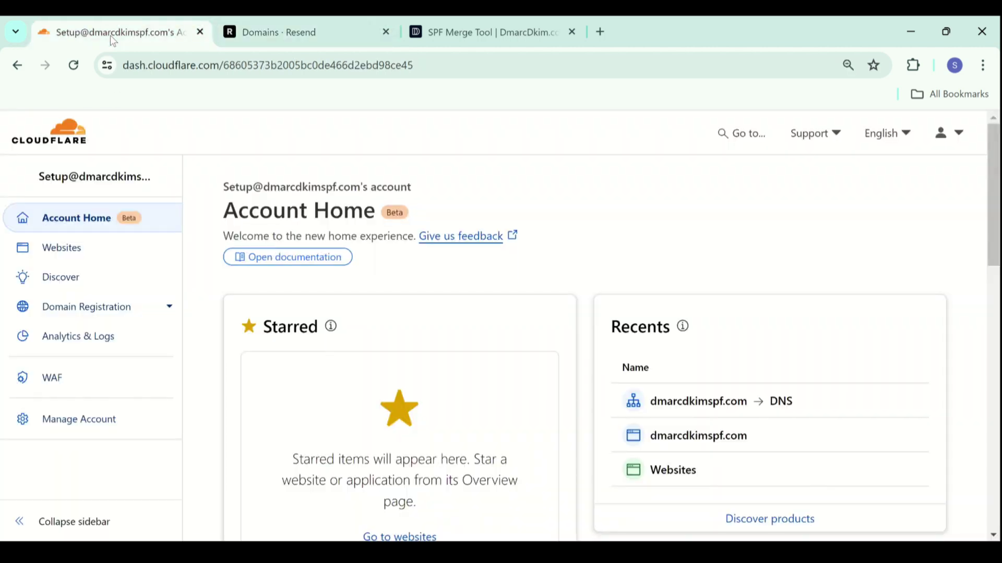
pyautogui.click(165, 257)
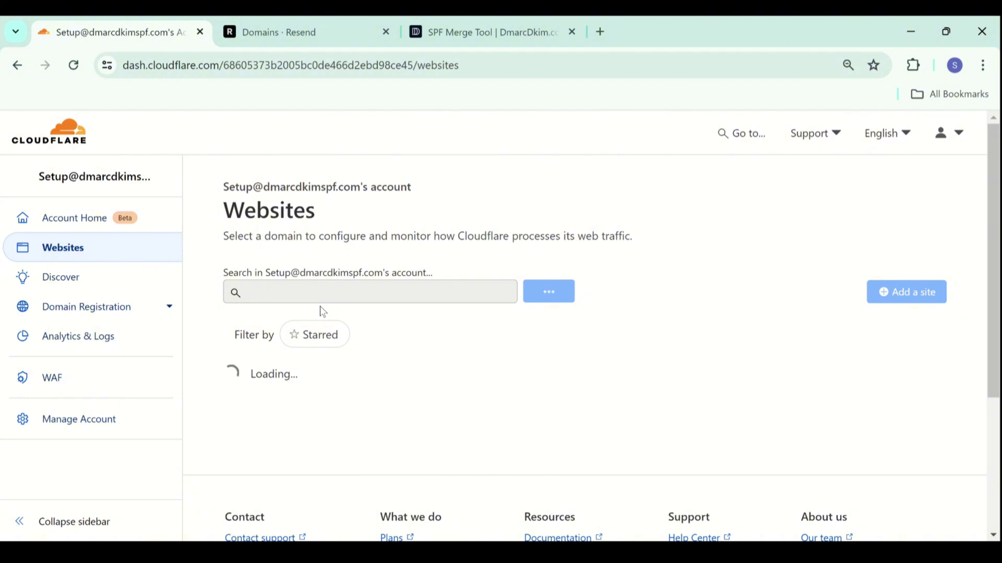
pyautogui.click(372, 393)
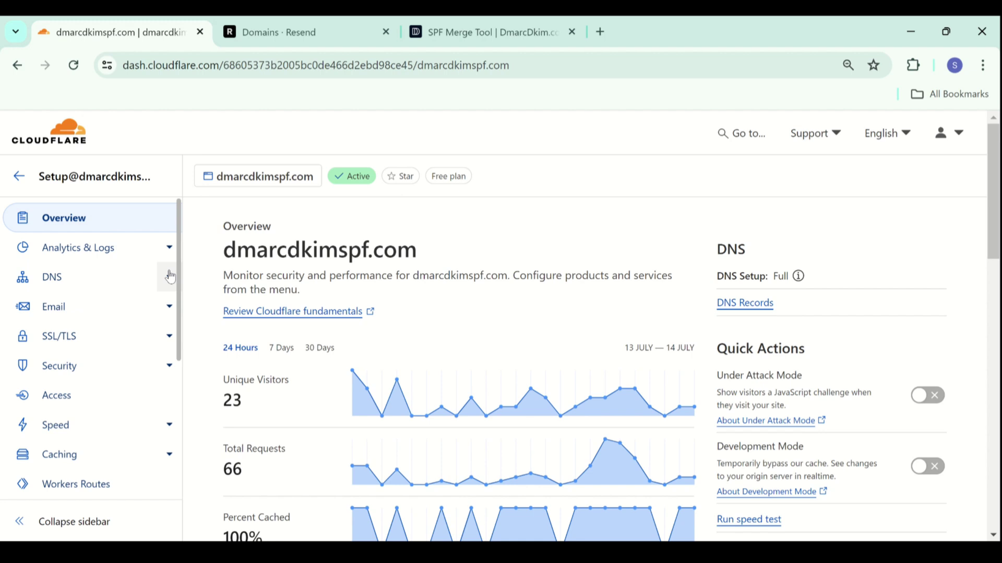
pyautogui.click(170, 276)
pyautogui.click(122, 305)
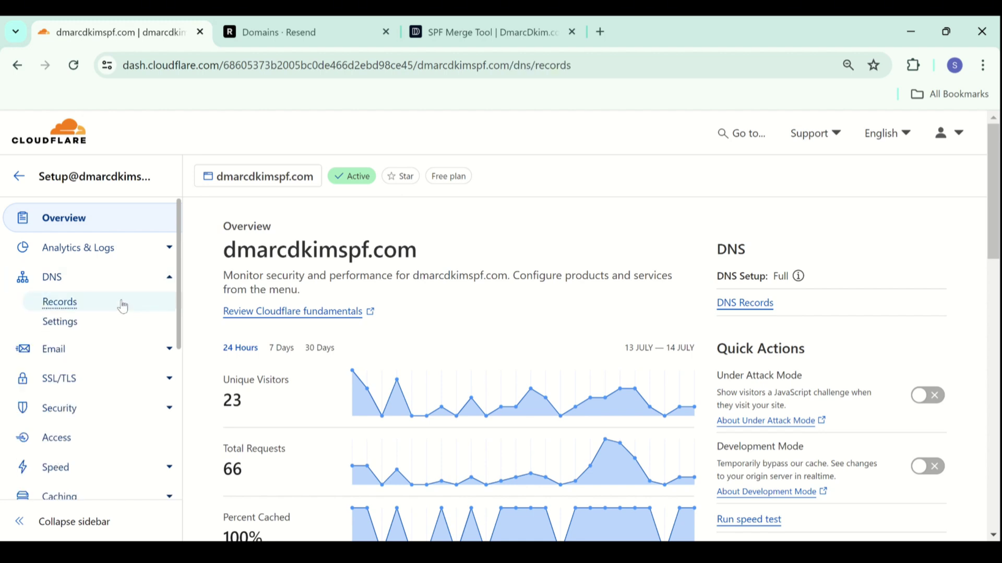
pyautogui.scroll(-3, 514, 409)
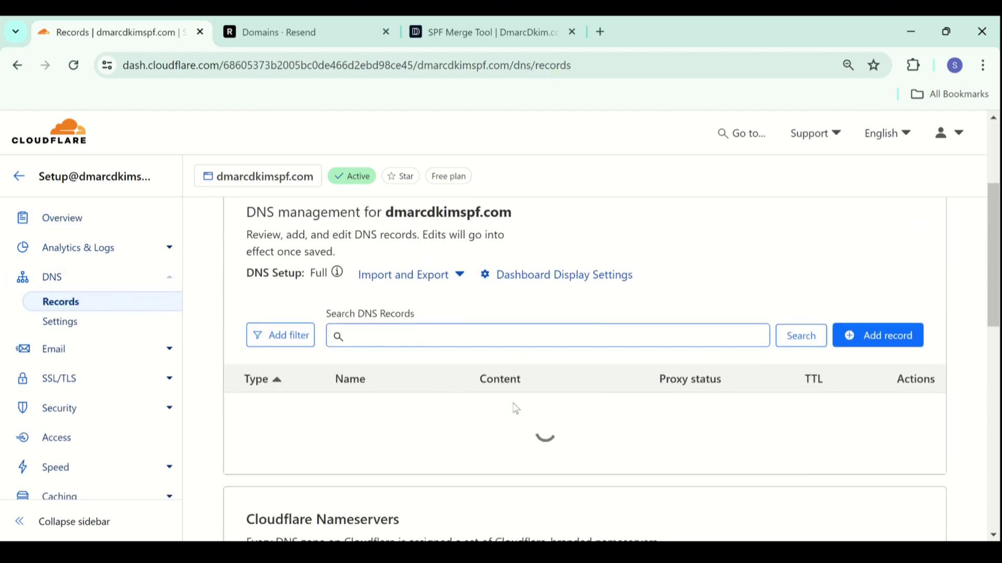
pyautogui.scroll(-1, 512, 405)
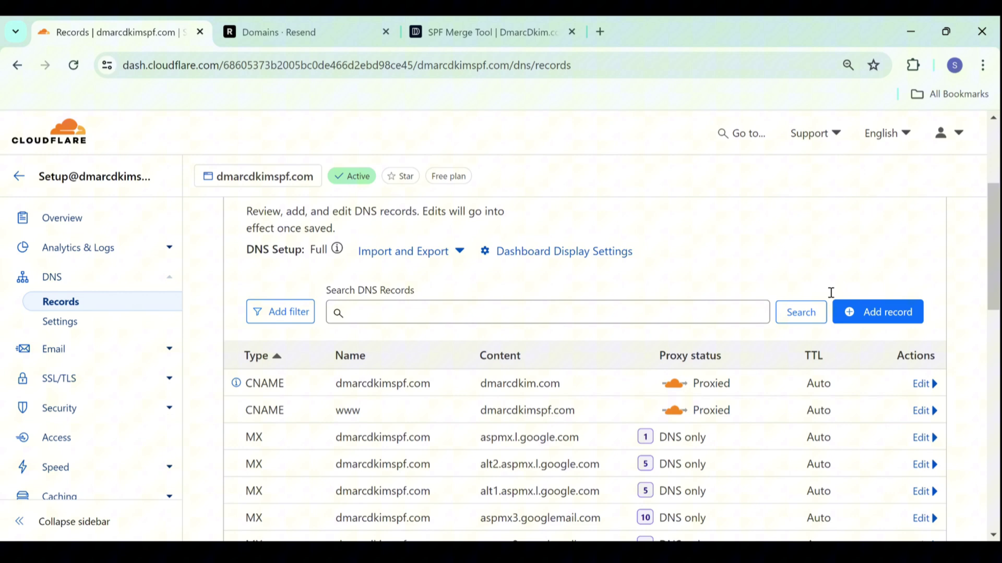
# Start a new Cloudflare MX record named send, copied from Resend's records
pyautogui.click(865, 315)
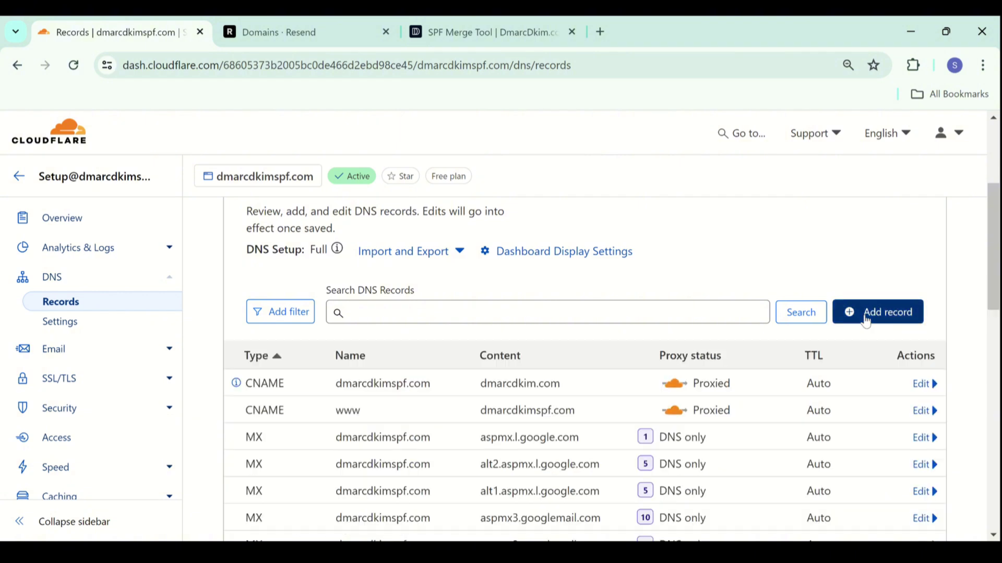
pyautogui.click(339, 410)
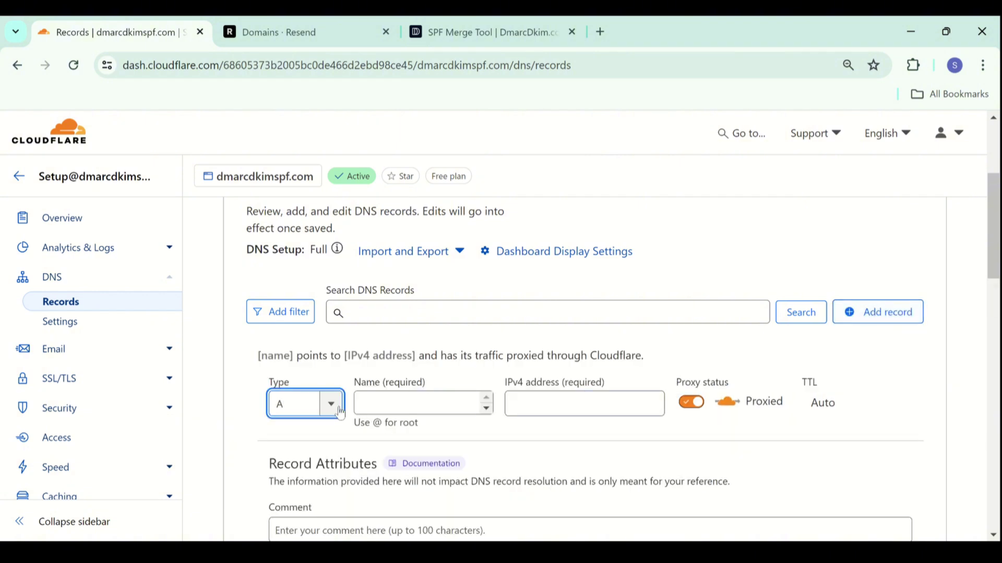
pyautogui.scroll(-1, 339, 410)
pyautogui.scroll(-5, 320, 432)
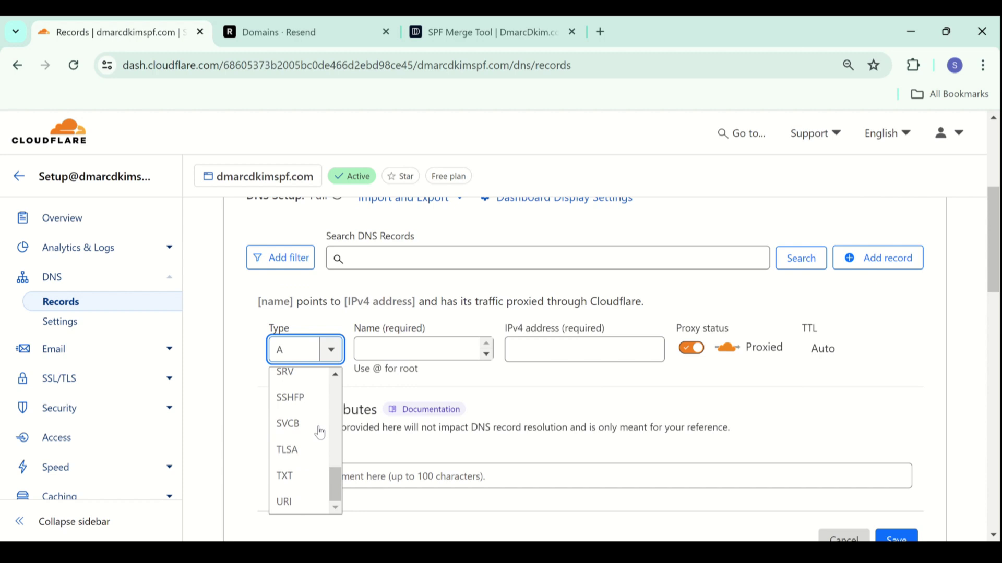
pyautogui.scroll(3, 320, 432)
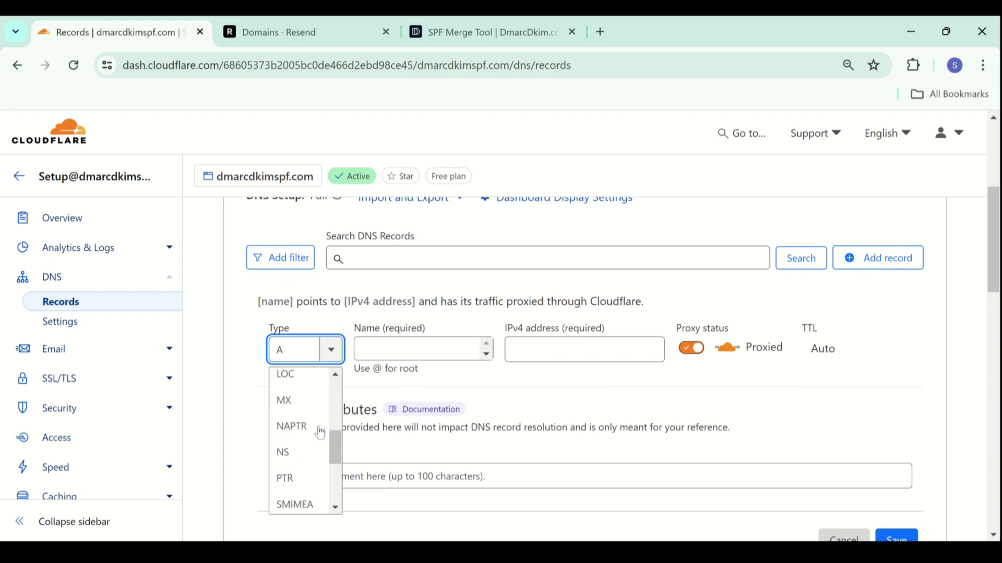
pyautogui.click(296, 403)
pyautogui.click(272, 32)
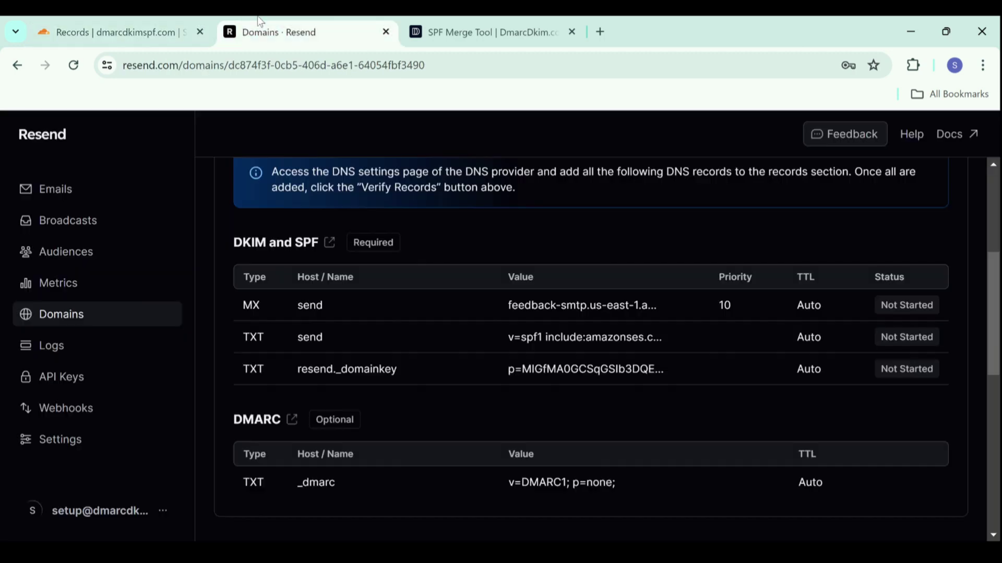
pyautogui.click(333, 307)
pyautogui.click(117, 32)
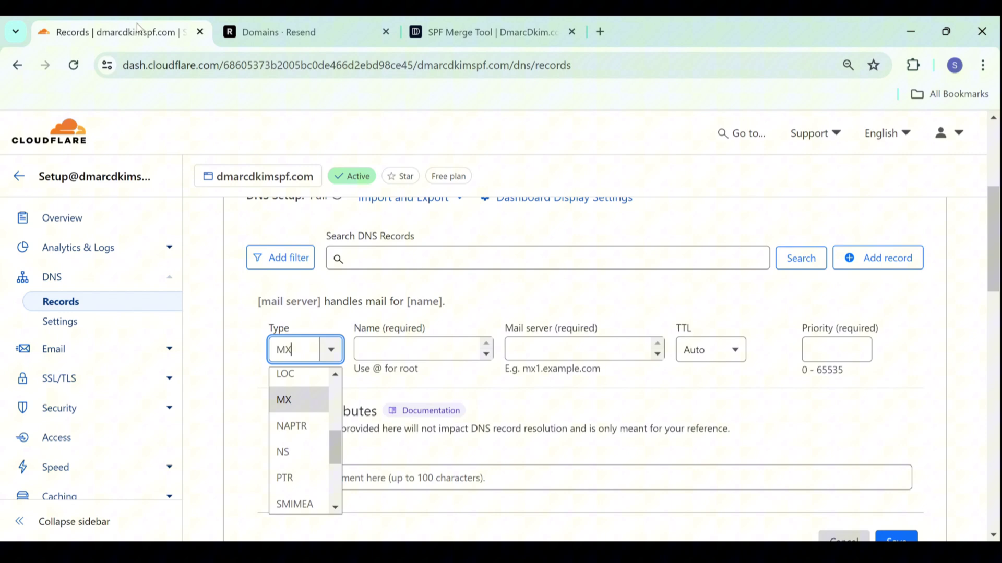
pyautogui.click(409, 346)
pyautogui.hotkey('ctrl', 'v')
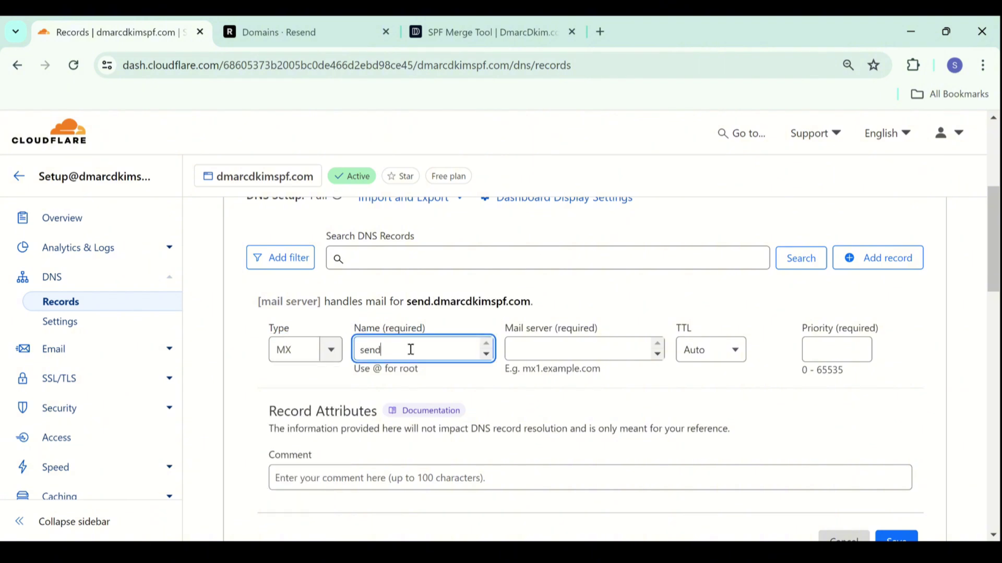
# Set its mail server to feedback-smtp.us-east-1.amazonses.com with priority 10 and save it
pyautogui.click(276, 28)
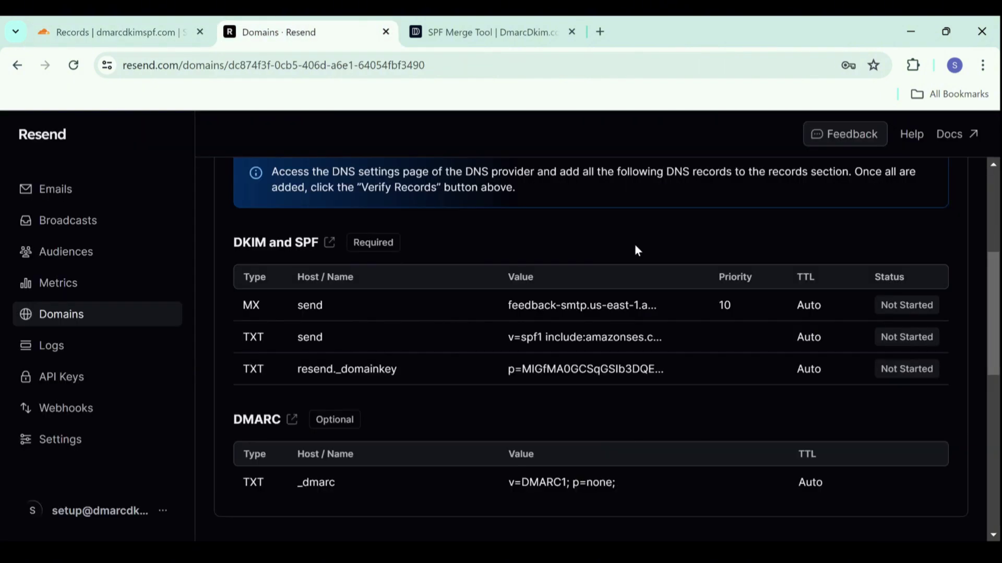
pyautogui.click(673, 306)
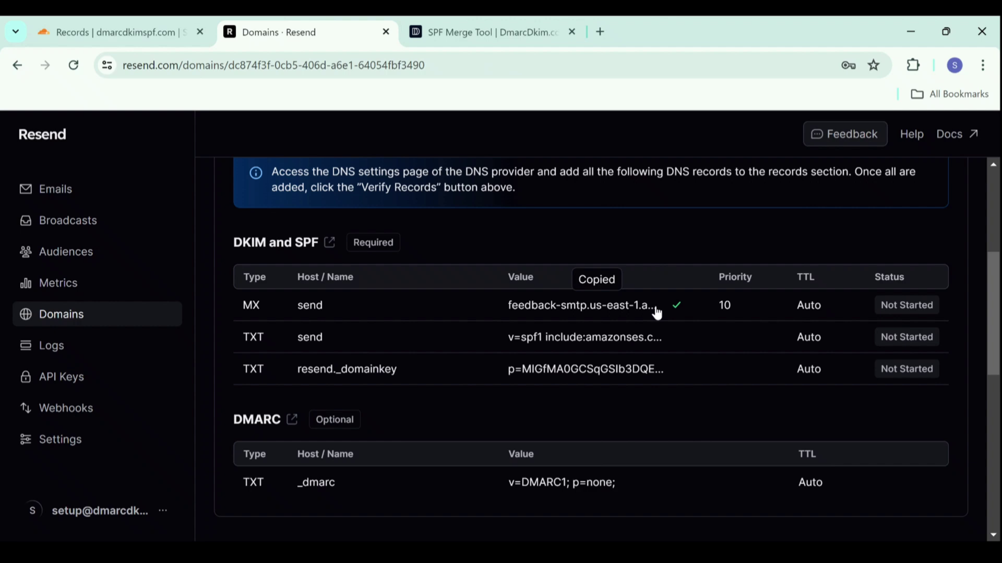
pyautogui.click(141, 18)
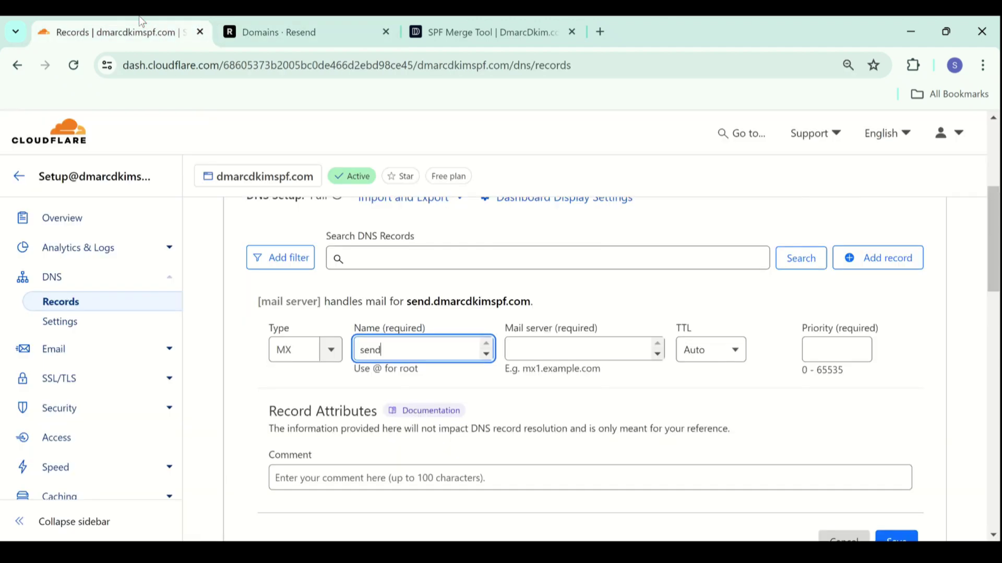
pyautogui.click(545, 345)
pyautogui.hotkey('ctrl', 'v')
pyautogui.click(835, 350)
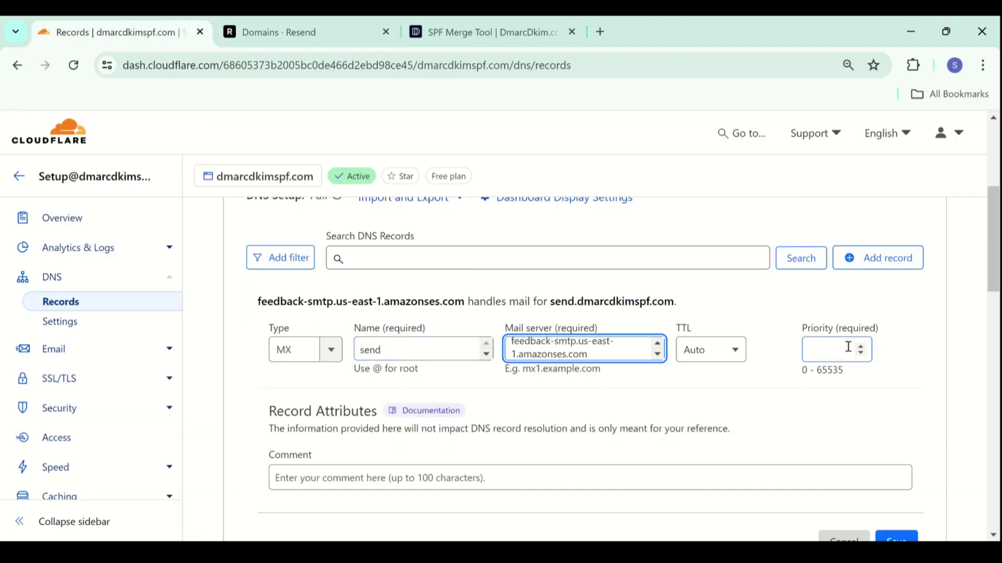
pyautogui.write('10')
pyautogui.scroll(-2, 825, 352)
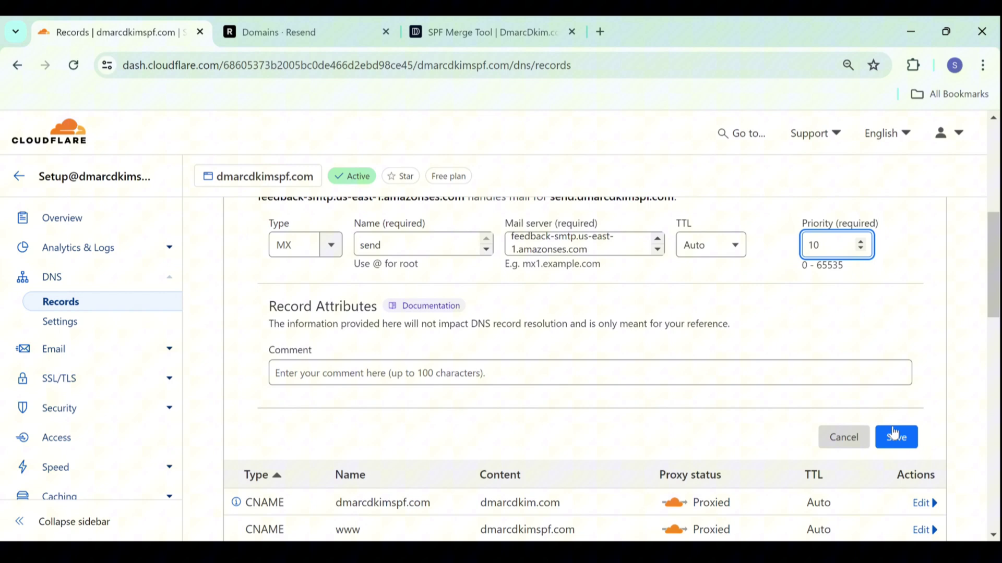
pyautogui.click(896, 441)
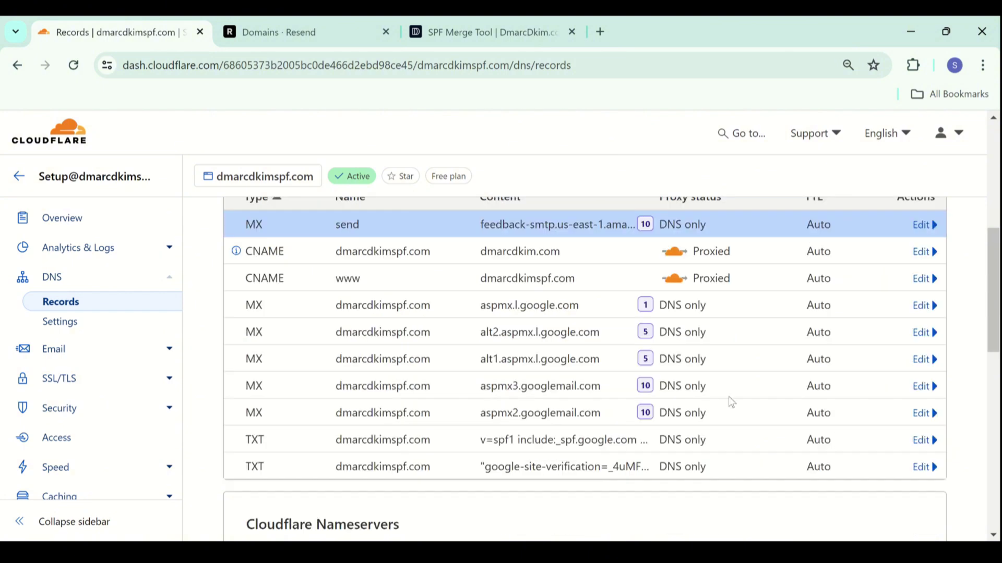
pyautogui.click(324, 23)
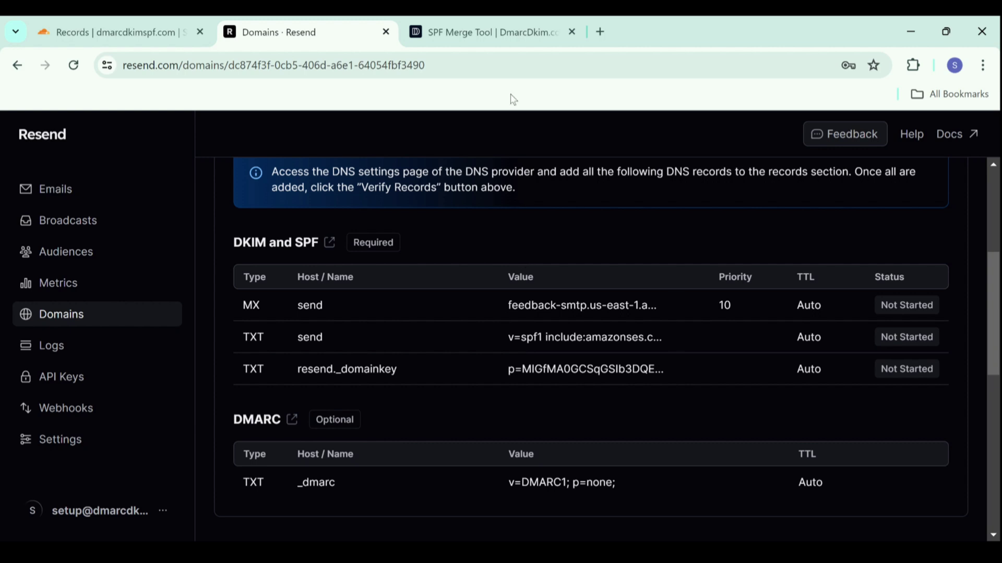
# Enter dmarcdkimspf.com as the domain in the SPF Merge Tool
pyautogui.click(502, 33)
pyautogui.click(371, 296)
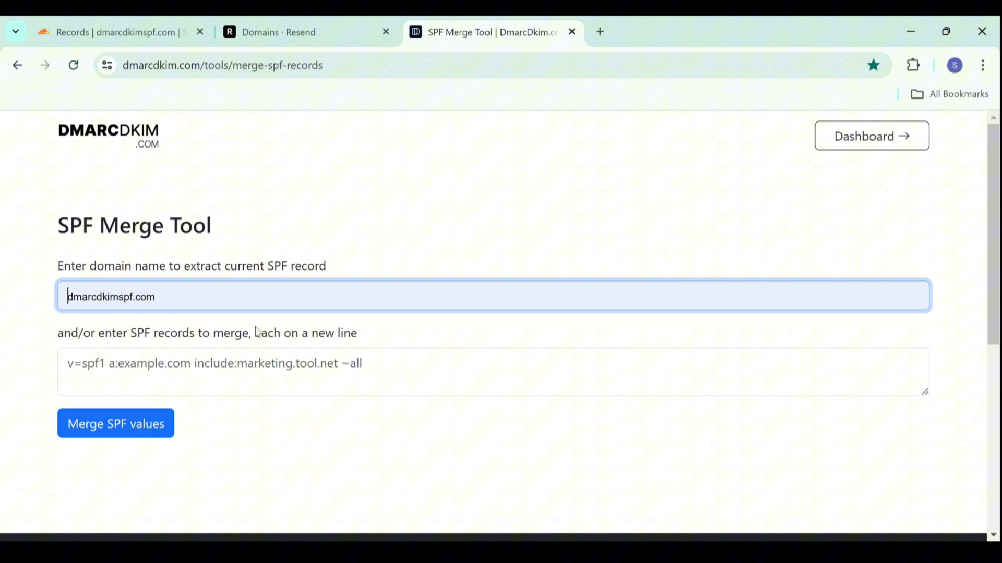
pyautogui.click(202, 340)
pyautogui.click(207, 379)
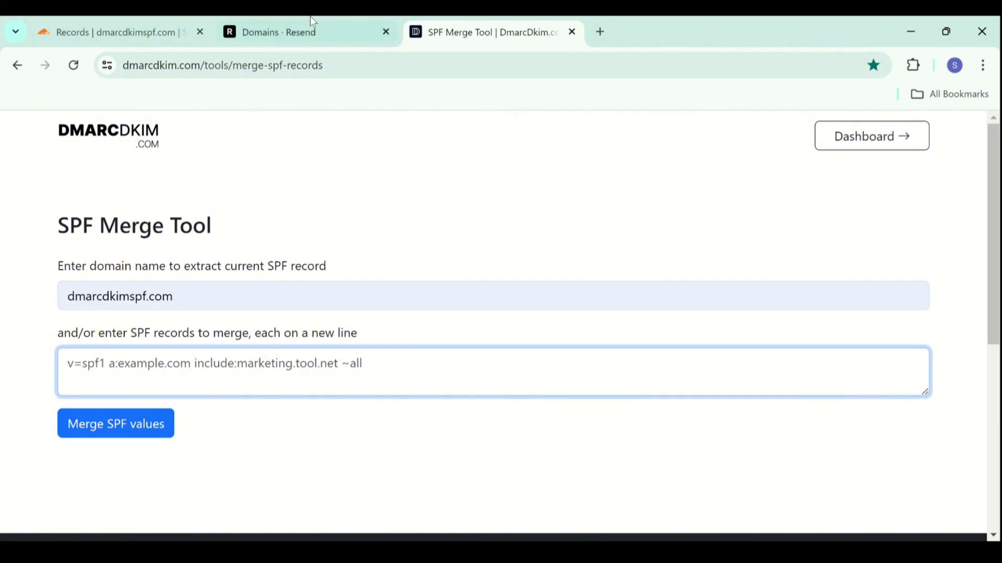
# Merge Resend's amazonses.com SPF value with the existing Google SPF and copy the result
pyautogui.click(310, 31)
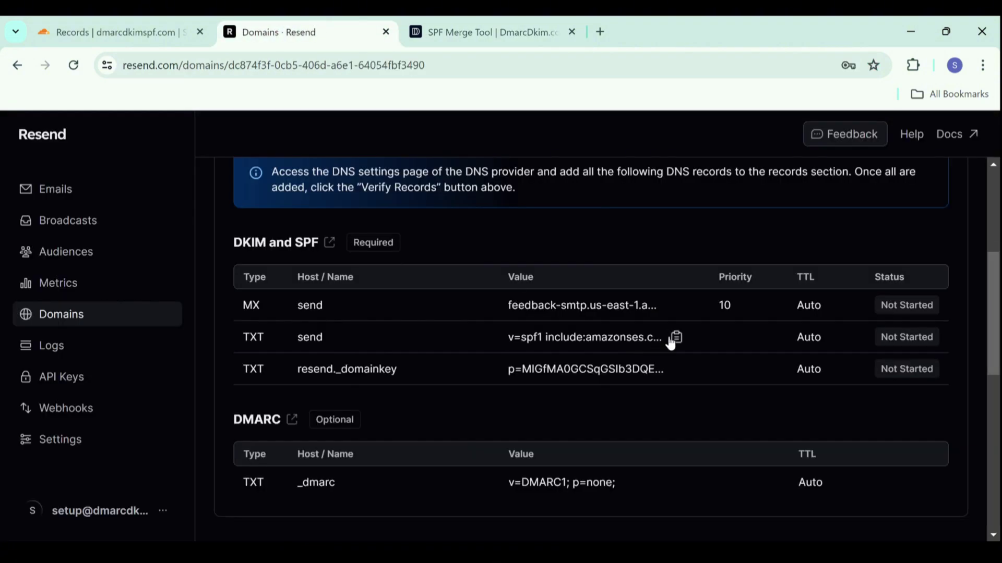
pyautogui.click(676, 337)
pyautogui.click(461, 25)
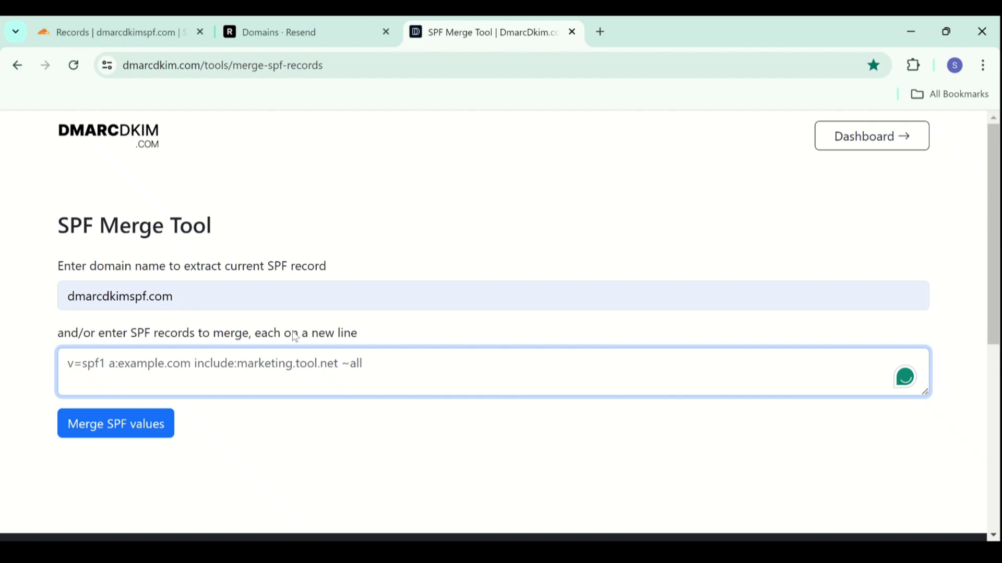
pyautogui.hotkey('ctrl', 'v')
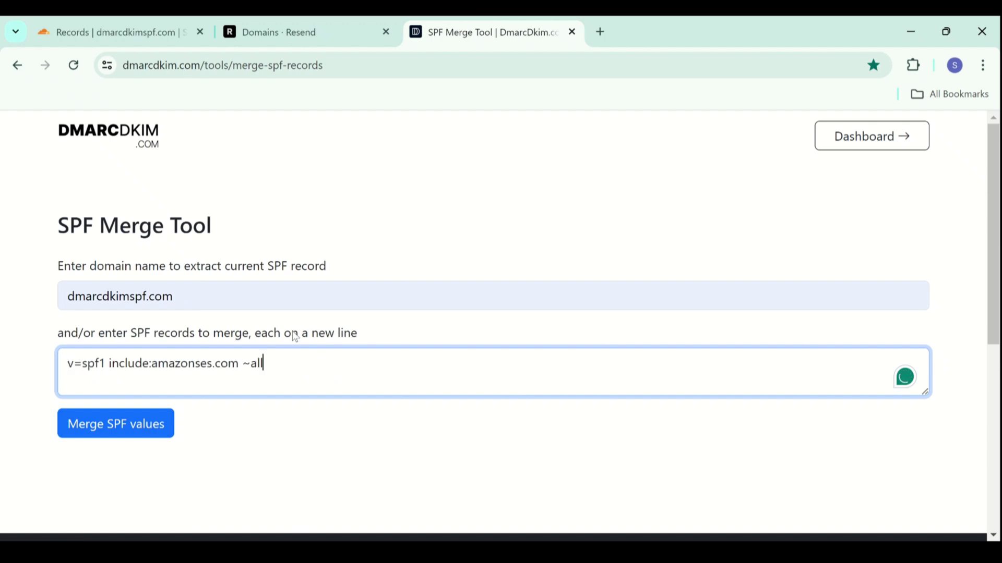
pyautogui.click(89, 418)
pyautogui.scroll(-2, 91, 419)
pyautogui.scroll(-1, 93, 420)
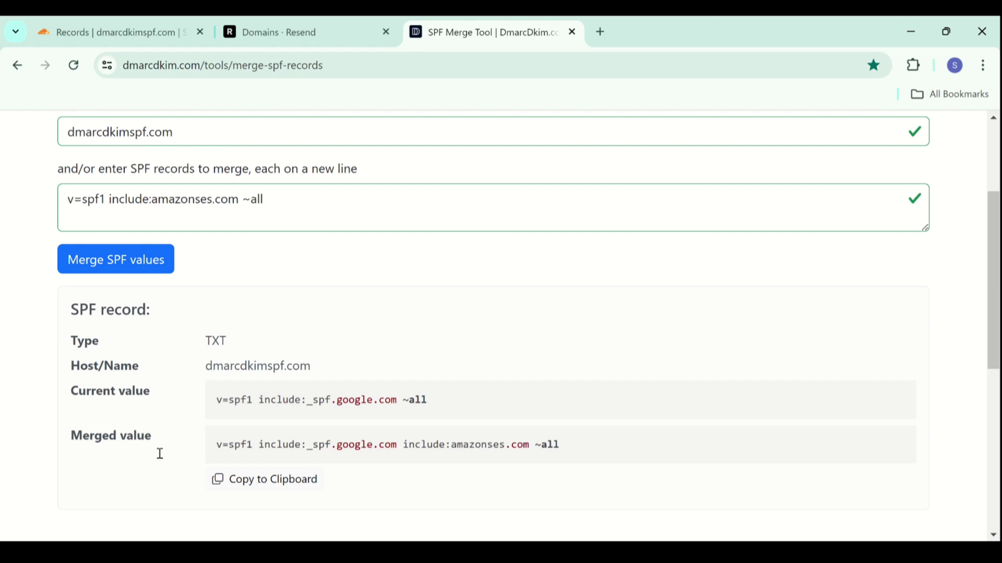
pyautogui.click(282, 480)
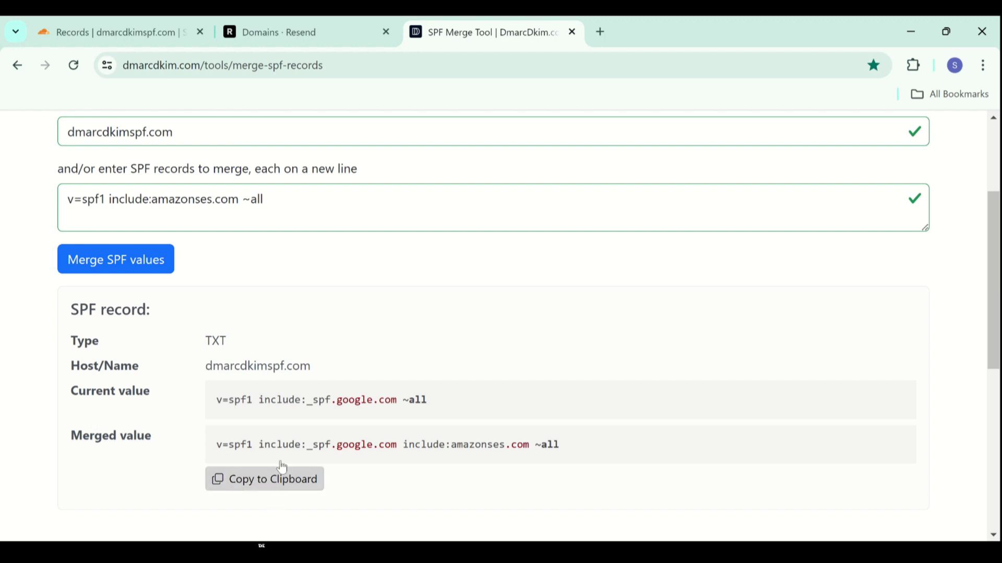
# Replace the root SPF TXT content with v=spf1 include:_spf.google.com include:amazonses.com ~all and save
pyautogui.click(131, 33)
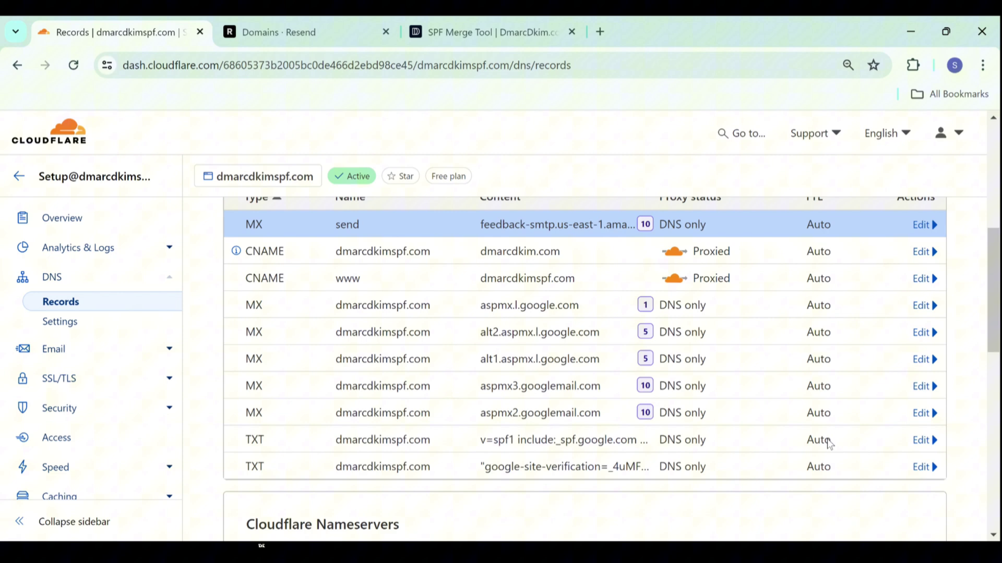
pyautogui.click(923, 440)
pyautogui.scroll(-1, 755, 417)
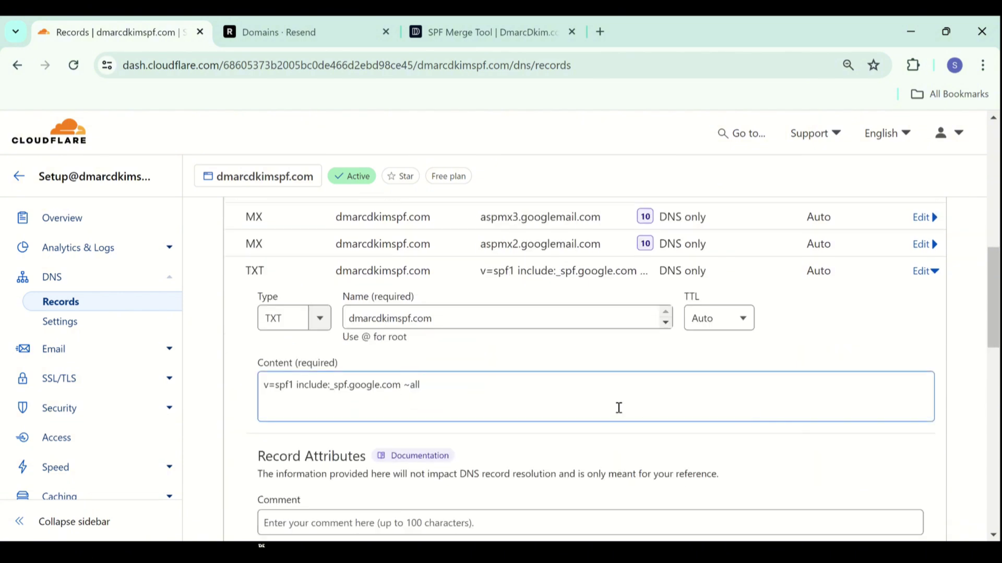
pyautogui.tripleClick(617, 408)
pyautogui.hotkey('ctrl', 'v')
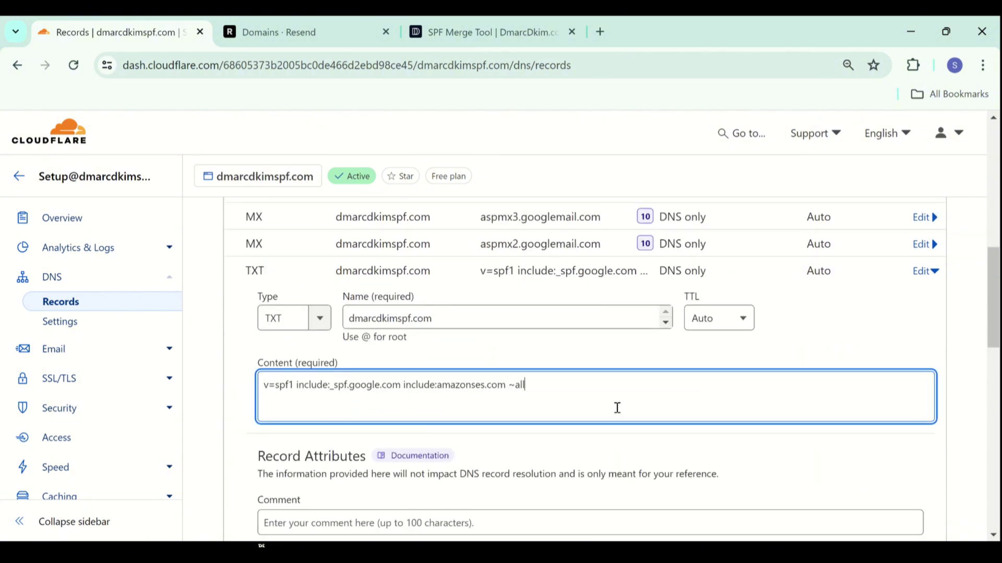
pyautogui.scroll(-2, 618, 407)
pyautogui.click(908, 480)
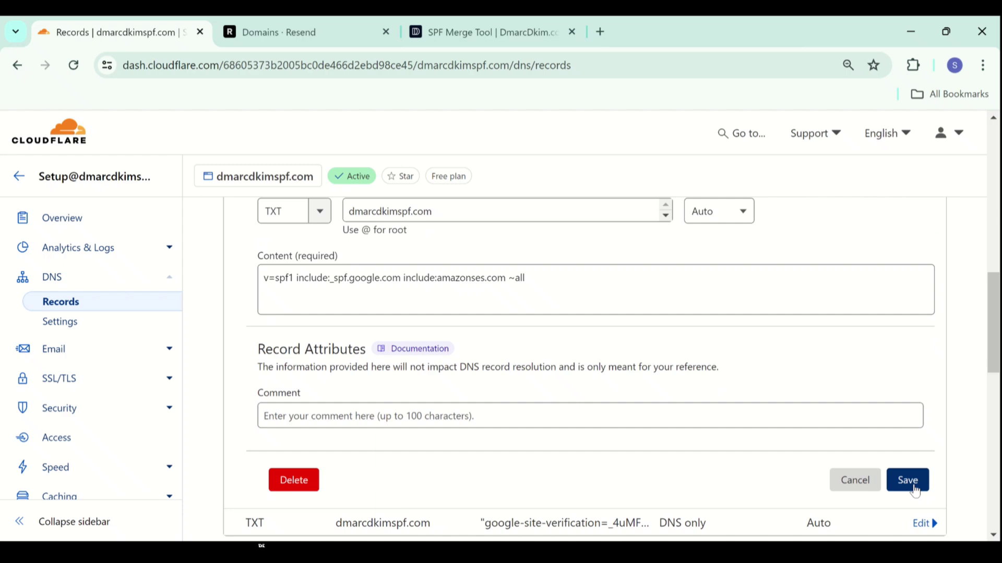
pyautogui.scroll(5, 831, 418)
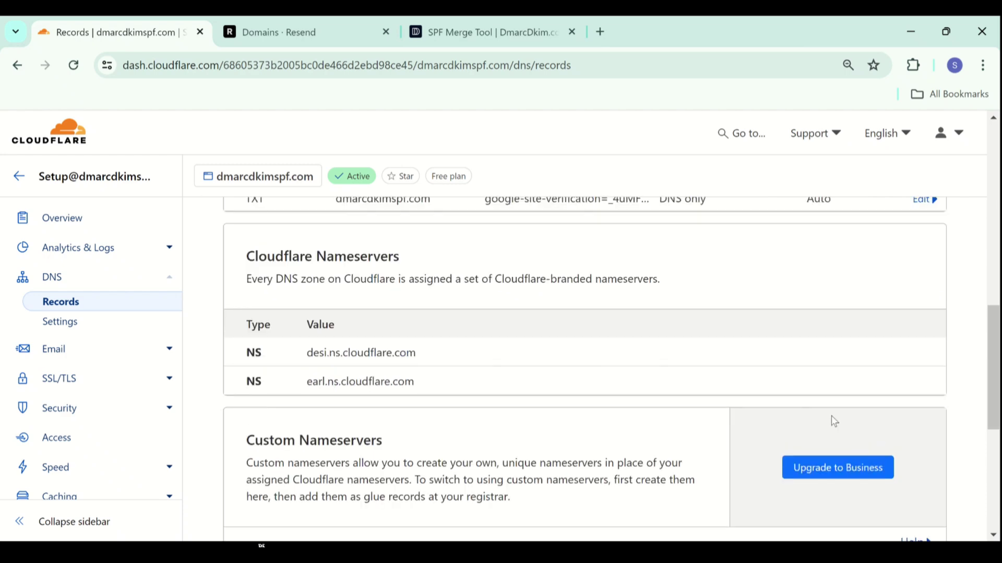
# Start a new Cloudflare TXT record named resend._domainkey, copied from Resend
pyautogui.click(326, 23)
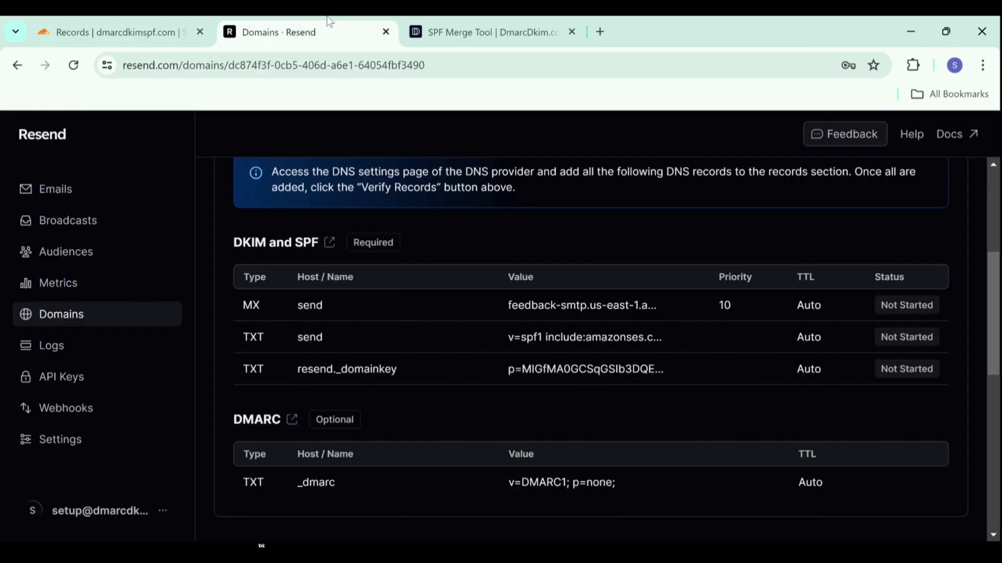
pyautogui.click(394, 372)
pyautogui.click(139, 21)
pyautogui.scroll(2, 694, 353)
pyautogui.click(872, 226)
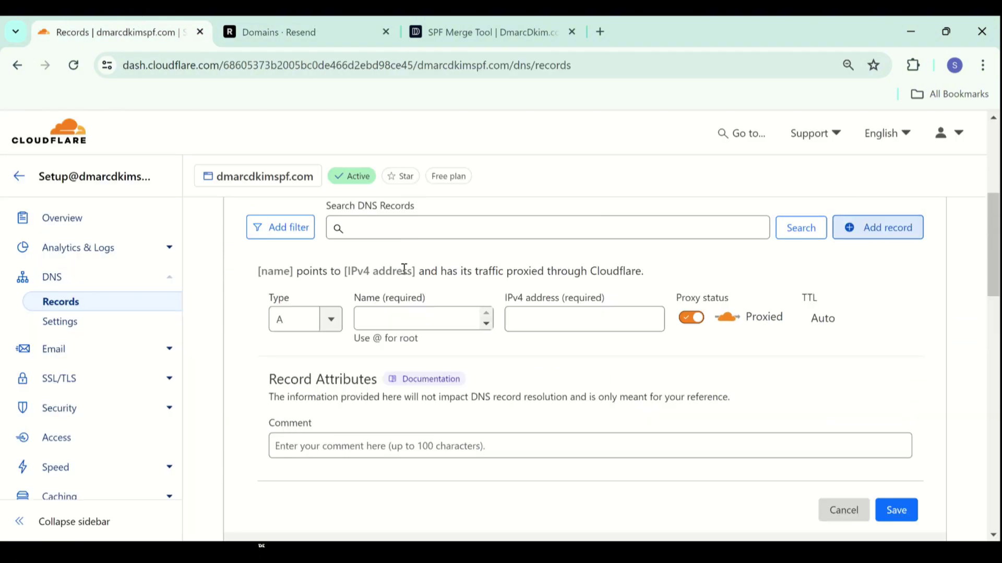
pyautogui.click(329, 318)
pyautogui.scroll(-5, 307, 418)
pyautogui.click(312, 450)
pyautogui.click(418, 322)
pyautogui.hotkey('ctrl', 'v')
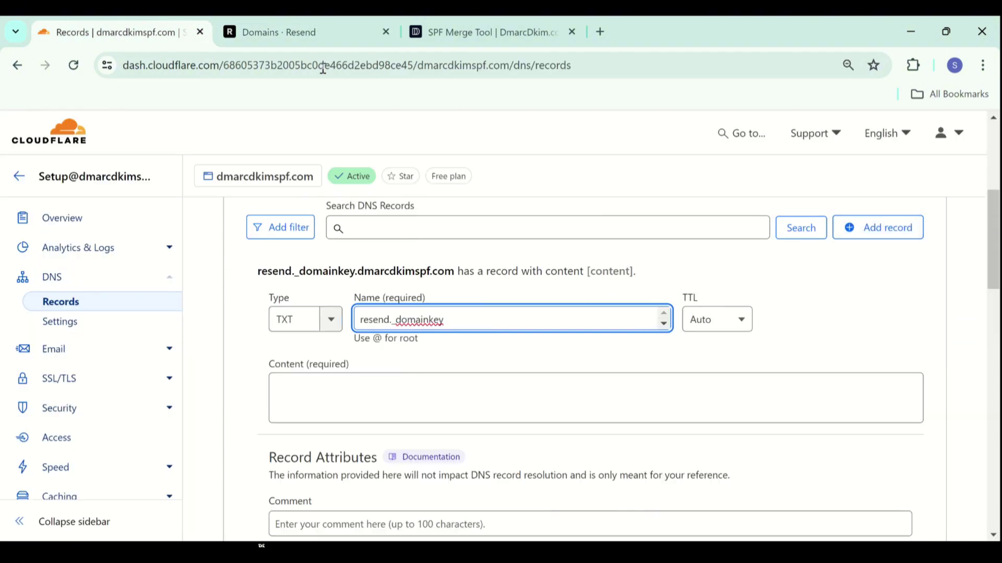
# Paste Resend's DKIM public key as its content and save the record
pyautogui.click(292, 31)
pyautogui.click(673, 371)
pyautogui.click(120, 32)
pyautogui.click(574, 399)
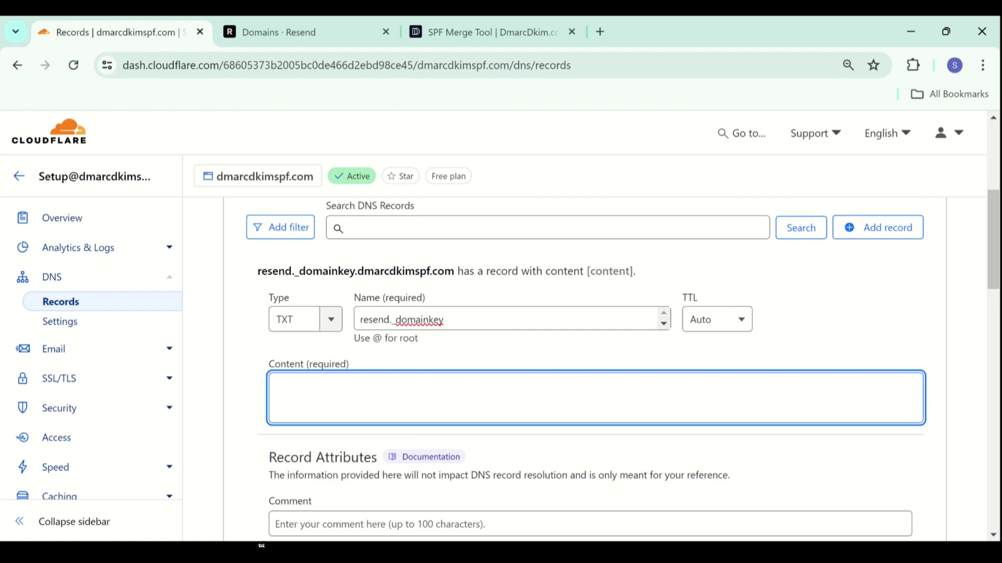
pyautogui.hotkey('ctrl', 'v')
pyautogui.scroll(-3, 782, 365)
pyautogui.click(896, 441)
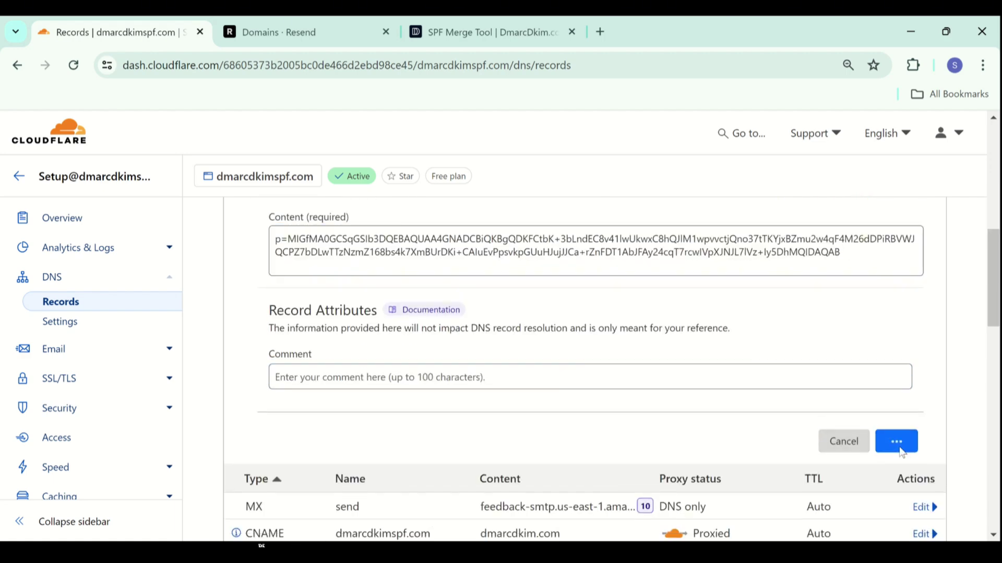
pyautogui.click(309, 26)
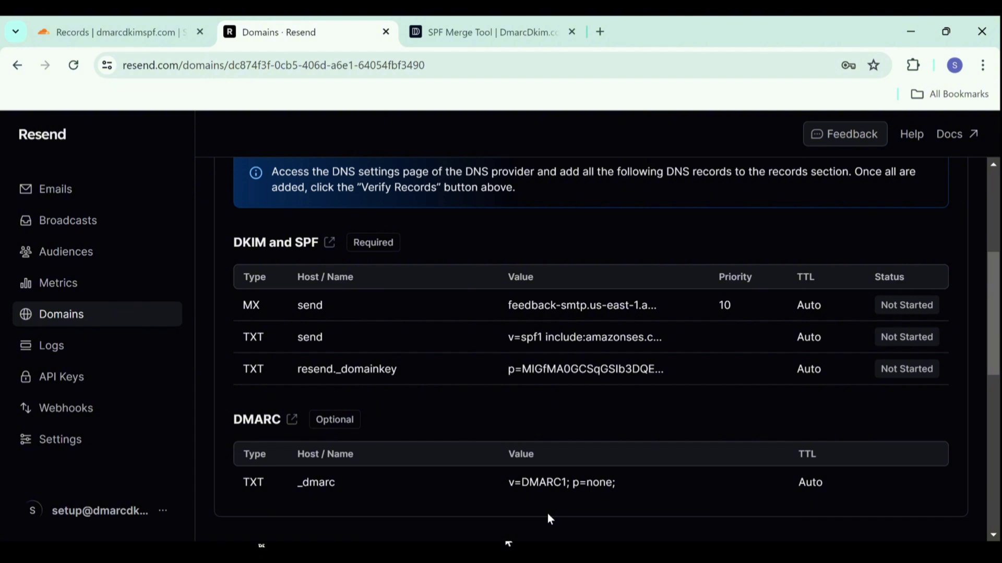
# Run DmarcDkim.com's DMARC check on dmarcdkimspf.com and scroll to its suggested p=none _dmarc record
pyautogui.click(483, 23)
pyautogui.scroll(-10, 596, 350)
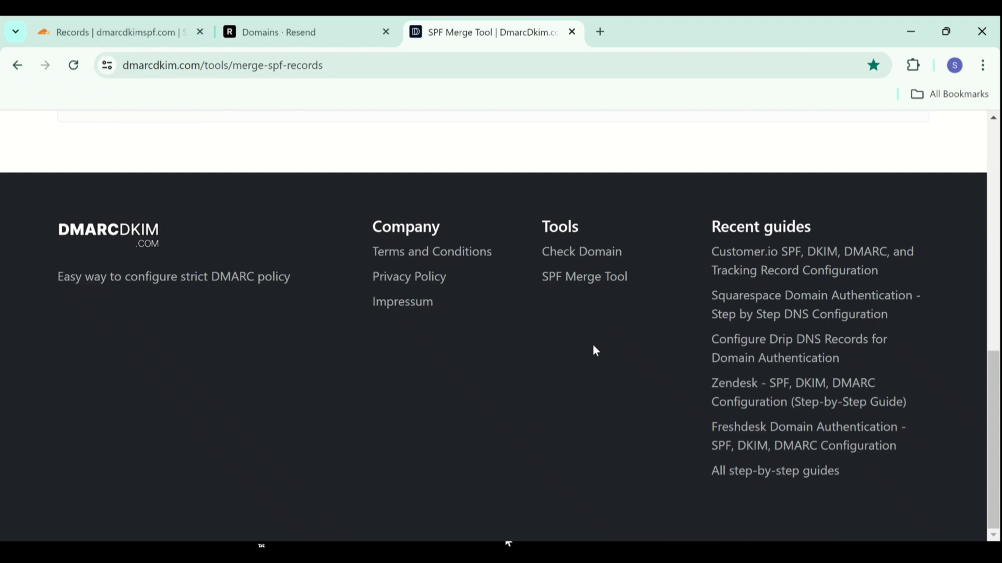
pyautogui.click(584, 249)
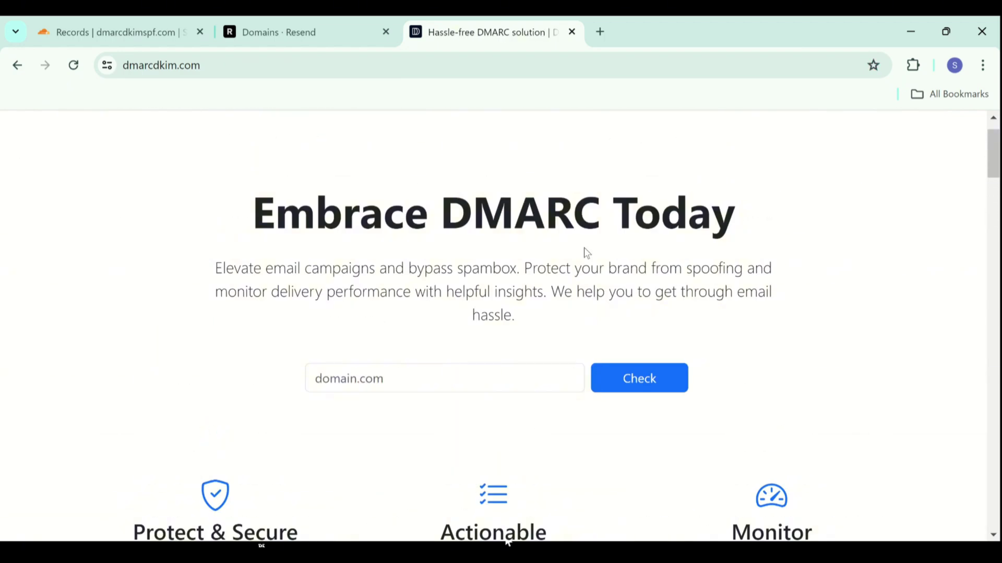
pyautogui.click(487, 418)
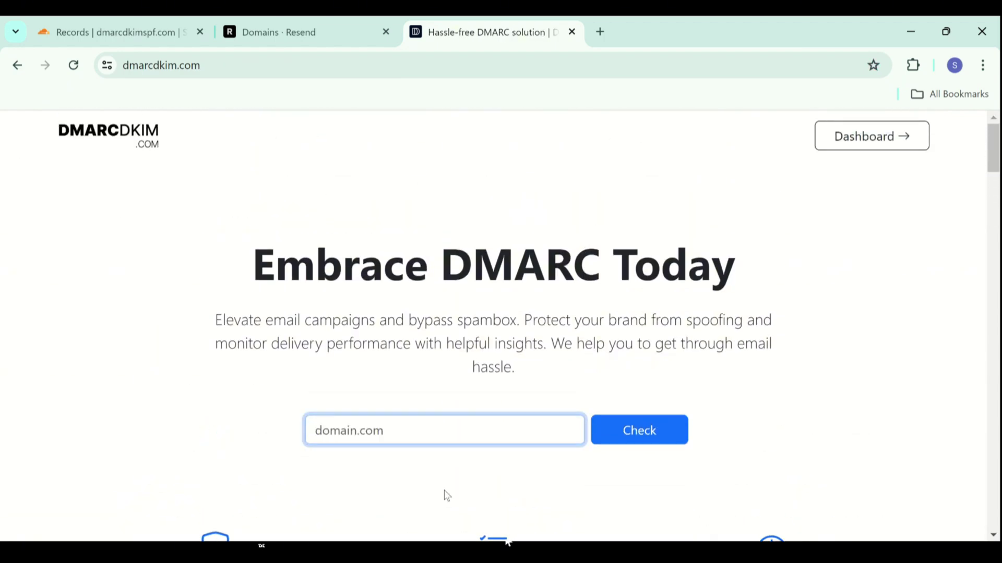
pyautogui.click(466, 503)
pyautogui.click(641, 442)
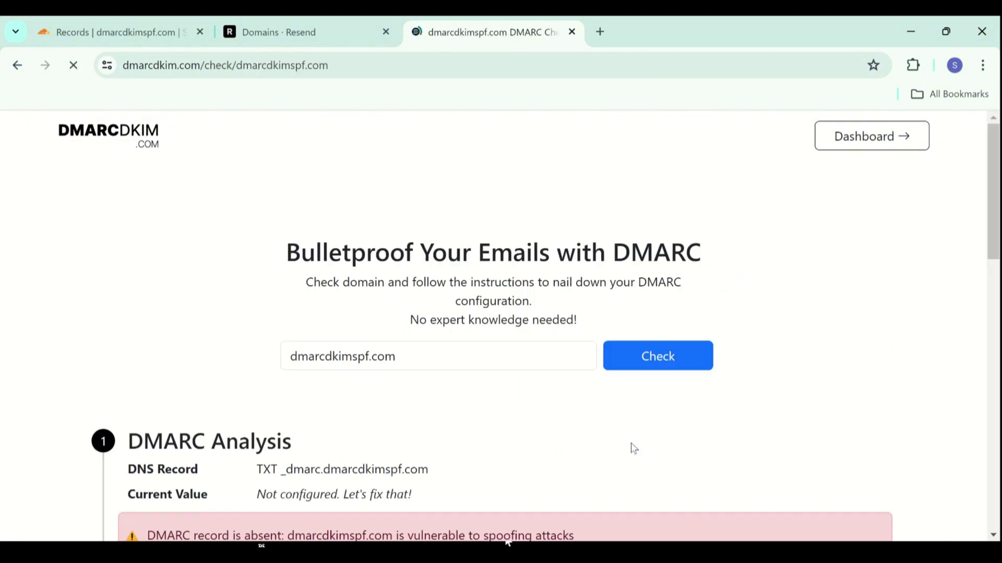
pyautogui.scroll(-4, 477, 452)
pyautogui.scroll(-2, 479, 453)
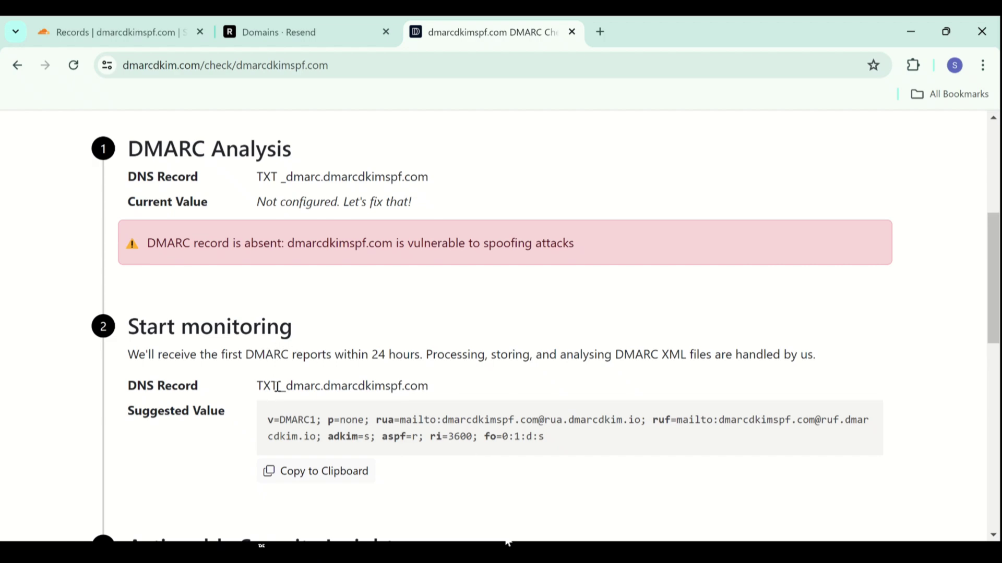
# Start a new Cloudflare TXT record named _dmarc.dmarcdkimspf.com, copied from the DMARC checker
pyautogui.moveTo(281, 386); pyautogui.dragTo(443, 401)
pyautogui.hotkey('ctrl', 'c')
pyautogui.click(67, 37)
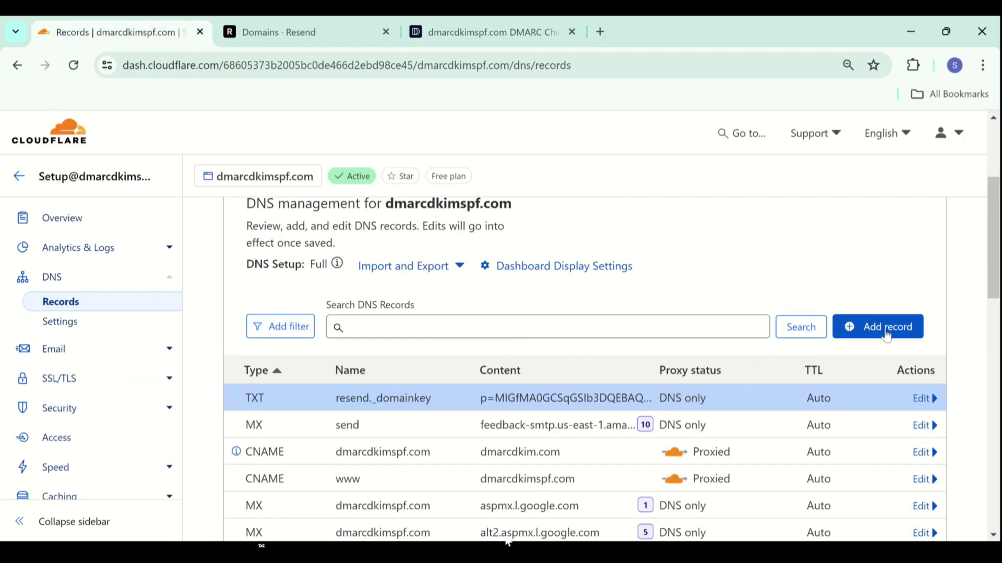
pyautogui.click(881, 329)
pyautogui.click(305, 309)
pyautogui.moveTo(335, 342); pyautogui.dragTo(334, 423)
pyautogui.click(285, 435)
pyautogui.click(386, 308)
pyautogui.hotkey('ctrl', 'v')
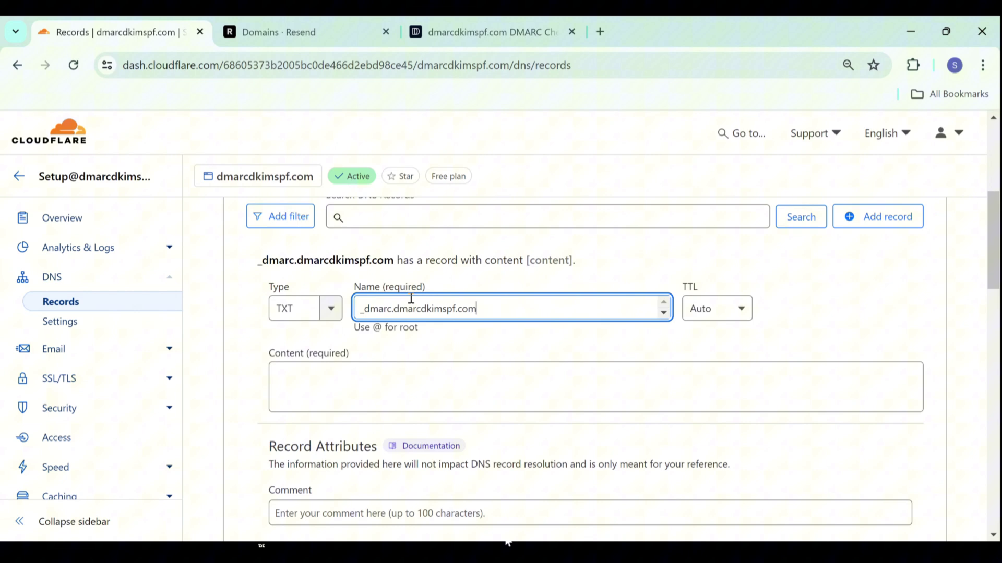
# Fill its content with the suggested v=DMARC1; p=none value and save the record
pyautogui.click(448, 32)
pyautogui.click(338, 471)
pyautogui.click(115, 32)
pyautogui.click(343, 362)
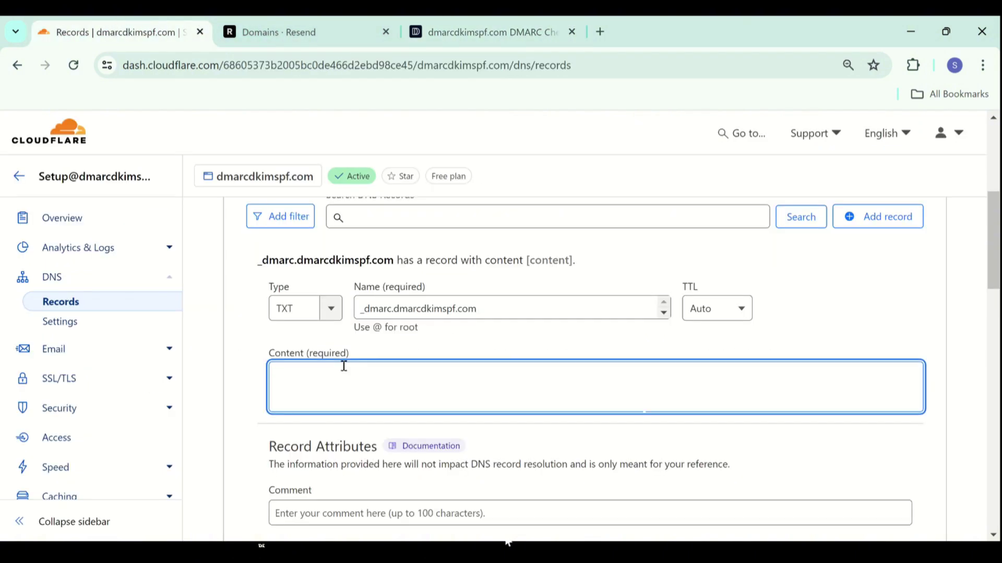
pyautogui.hotkey('ctrl', 'v')
pyautogui.scroll(-1, 961, 429)
pyautogui.click(894, 438)
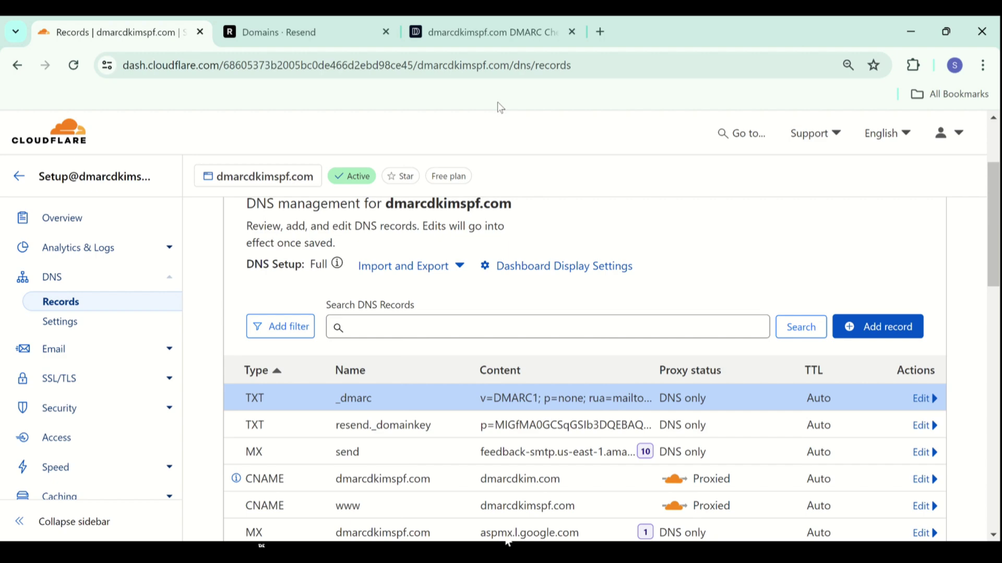
pyautogui.click(472, 39)
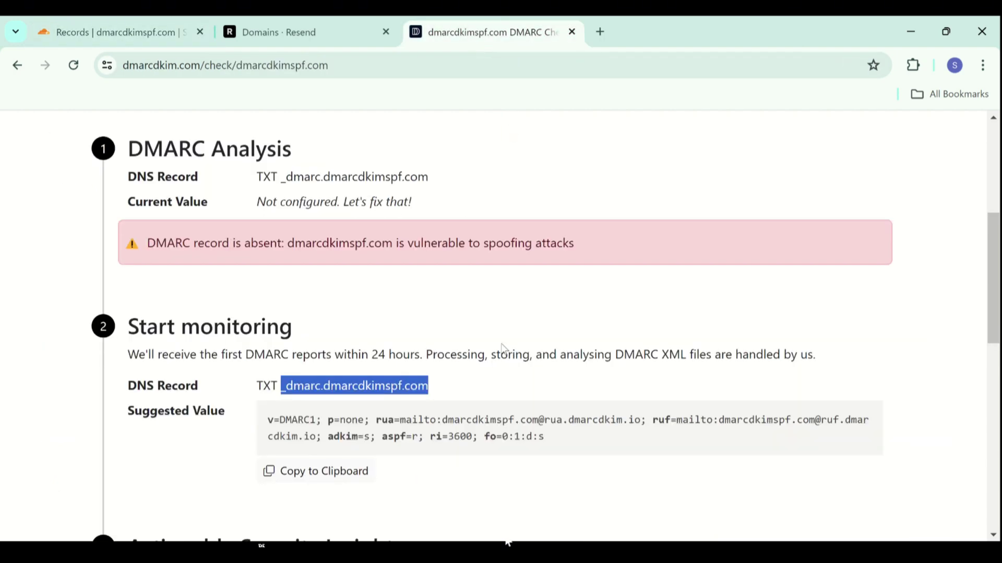
pyautogui.scroll(-3, 502, 347)
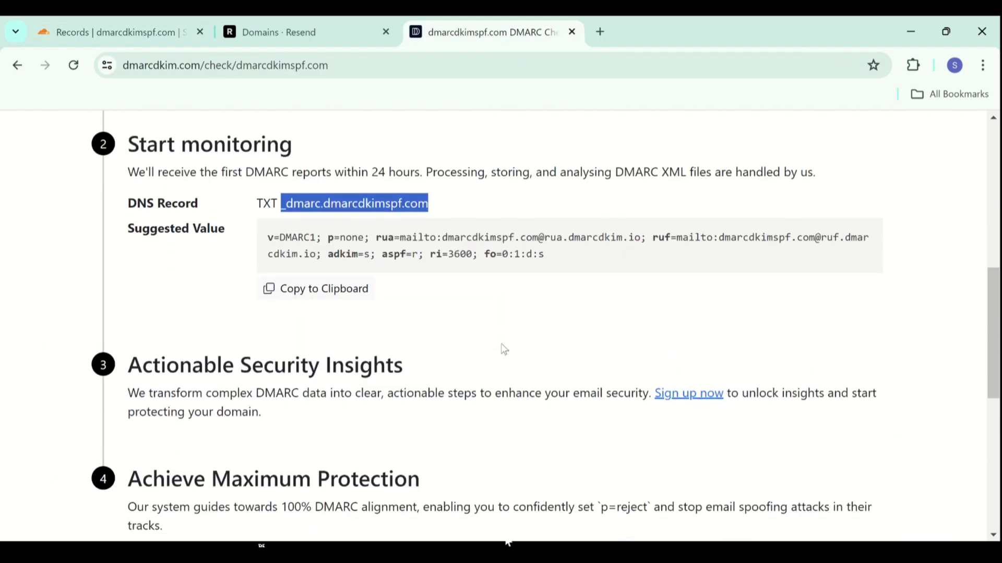
# Open dmarcdkimspf.com's report setup and run Check DNS records, confirming it can receive DMARC reports
pyautogui.click(707, 390)
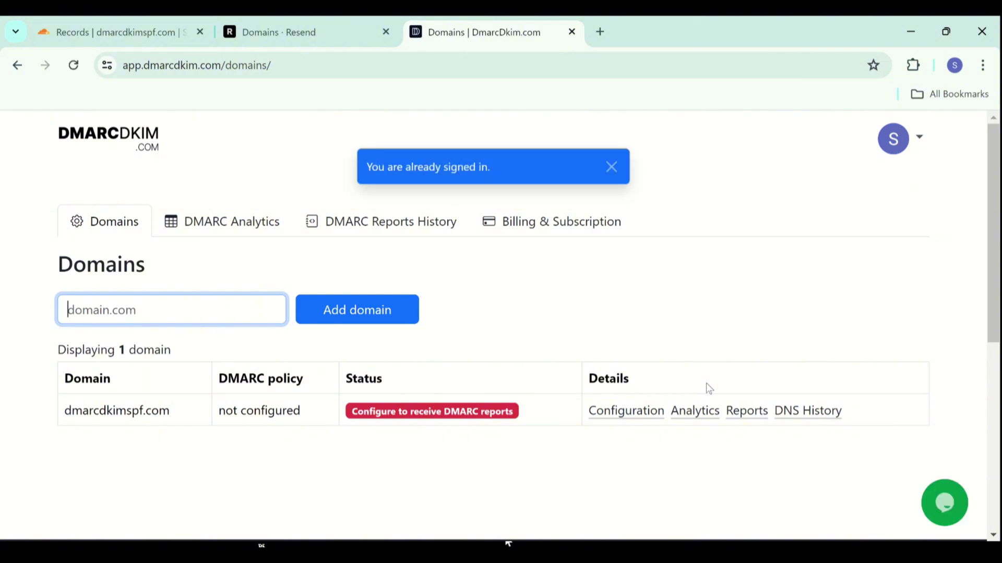
pyautogui.click(609, 165)
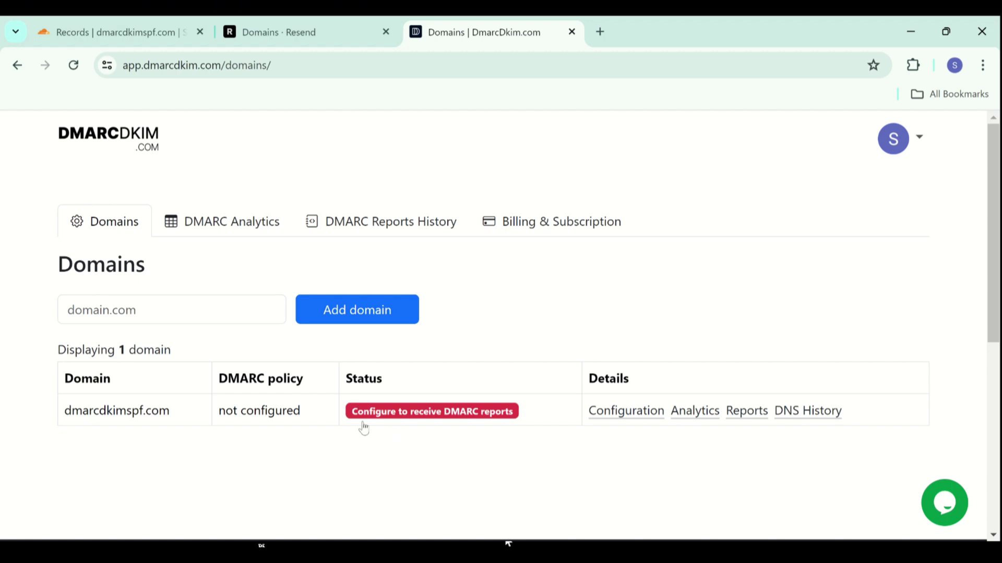
pyautogui.click(438, 411)
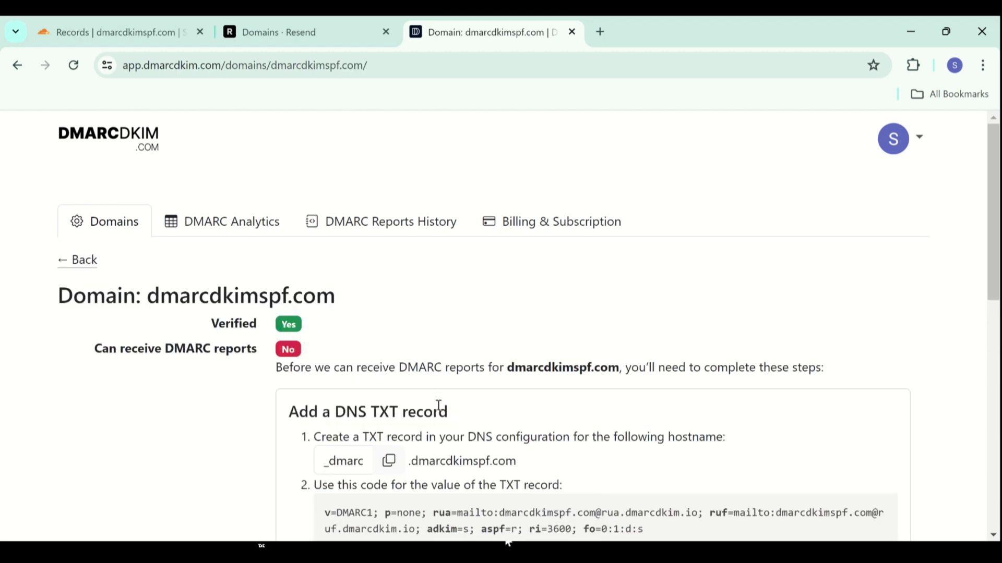
pyautogui.scroll(-1, 430, 440)
pyautogui.scroll(-2, 430, 440)
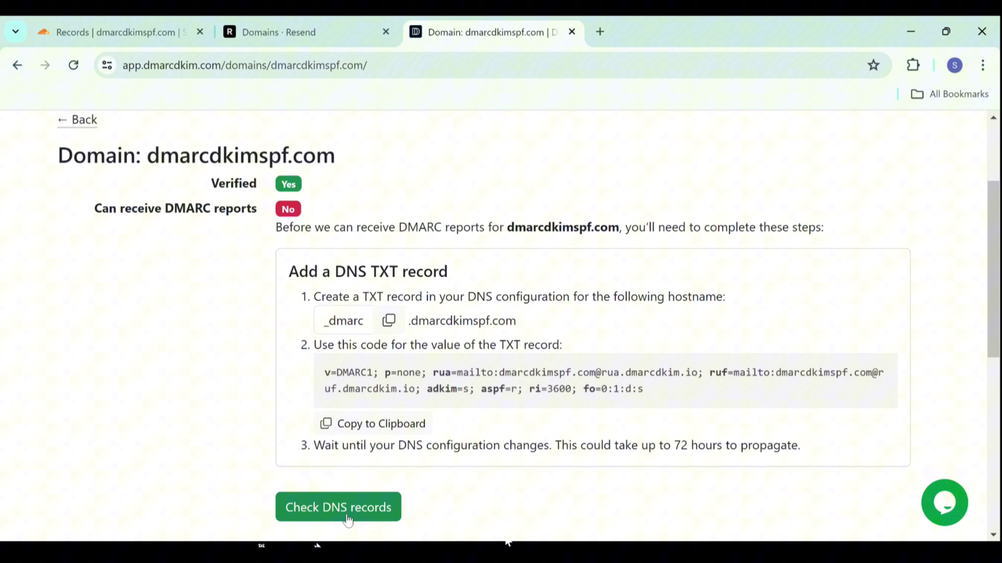
pyautogui.click(346, 516)
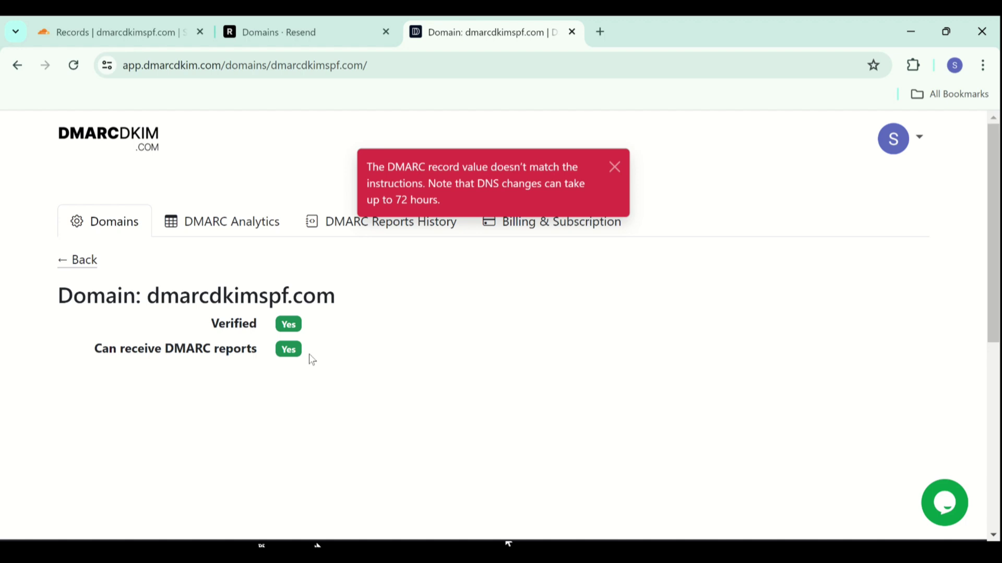
# Close the mismatch warning and open DMARC Reports History, showing the Jul 10, 2024 google.com report
pyautogui.click(614, 168)
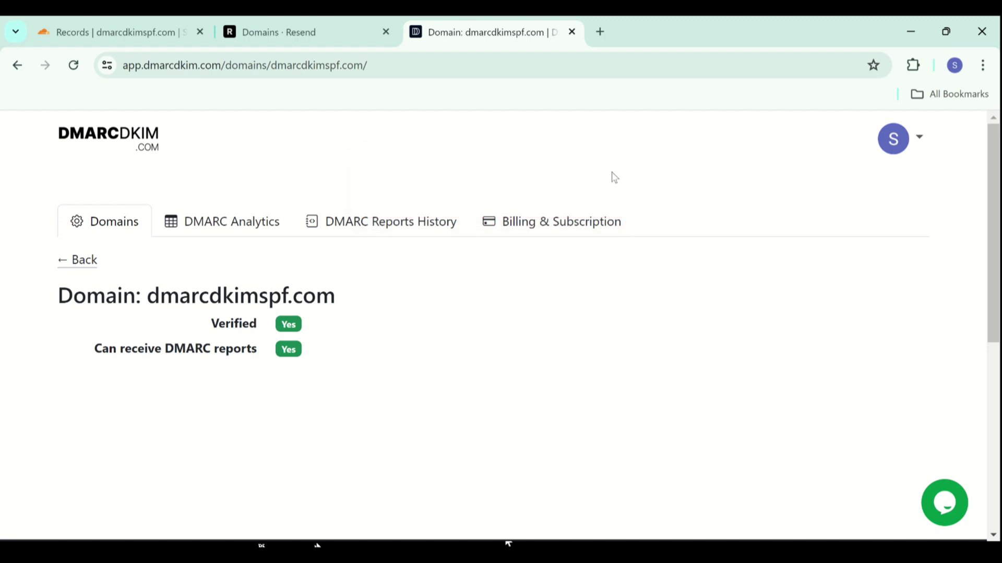
pyautogui.click(237, 216)
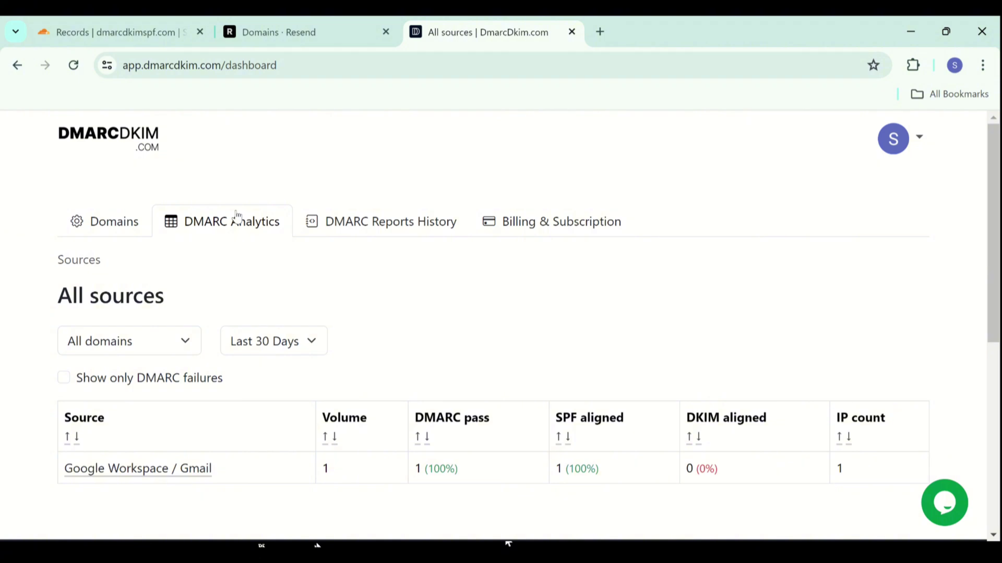
pyautogui.click(376, 229)
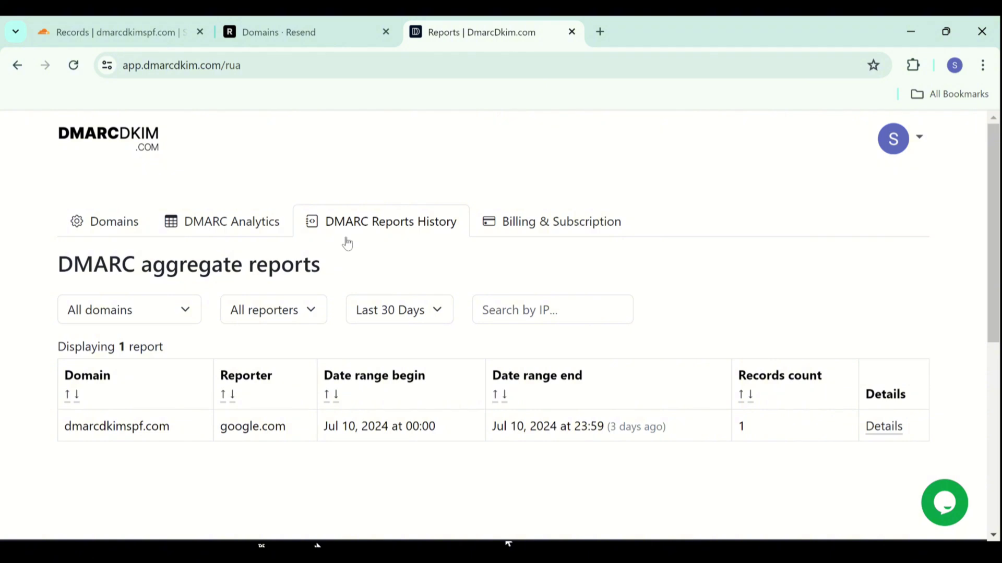
# Re-run Resend's DNS verification for dmarcdkimspf.com and confirm MX, SPF and DKIM records show Verified
pyautogui.click(309, 18)
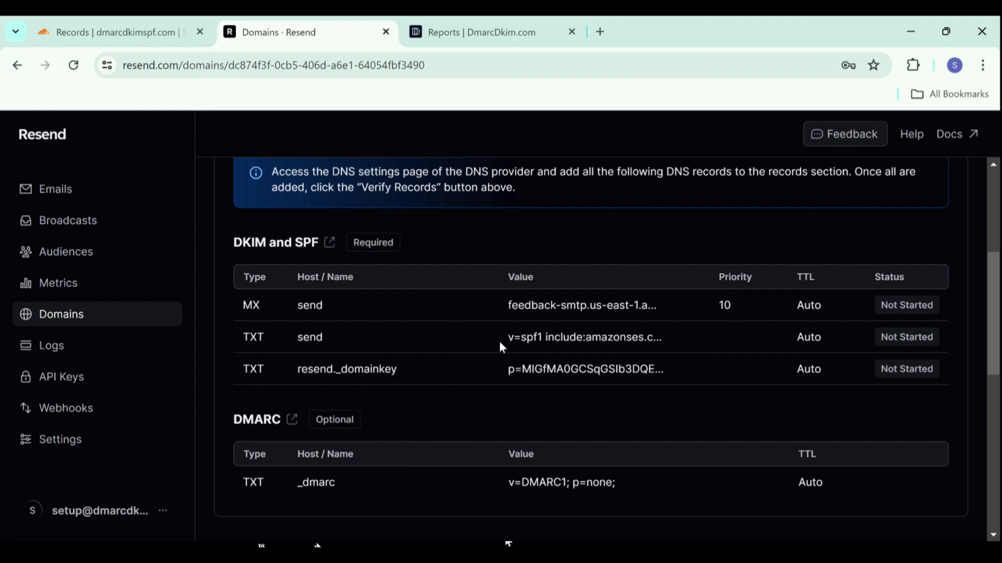
pyautogui.scroll(1, 499, 348)
pyautogui.scroll(5, 499, 347)
pyautogui.click(829, 214)
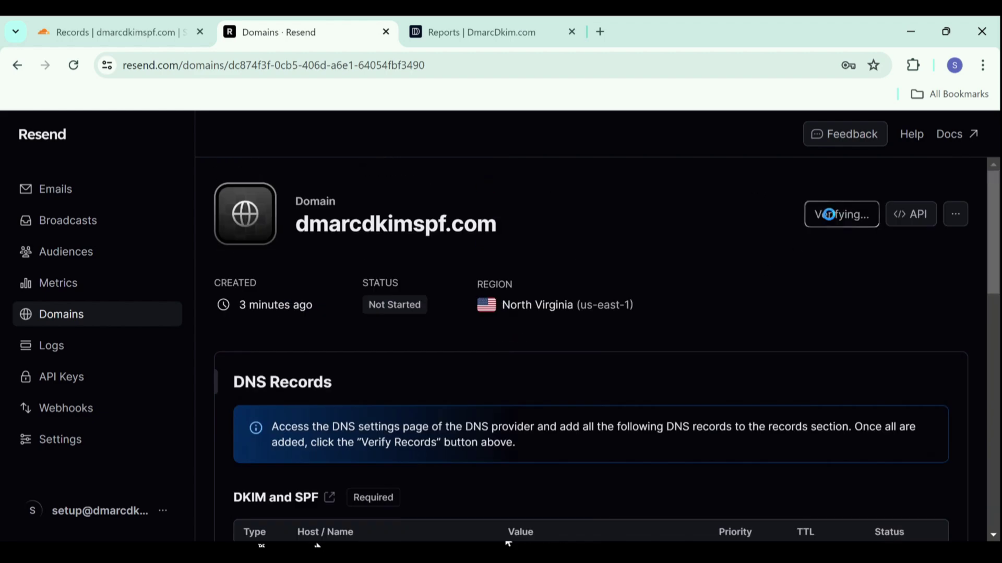
pyautogui.scroll(-3, 828, 215)
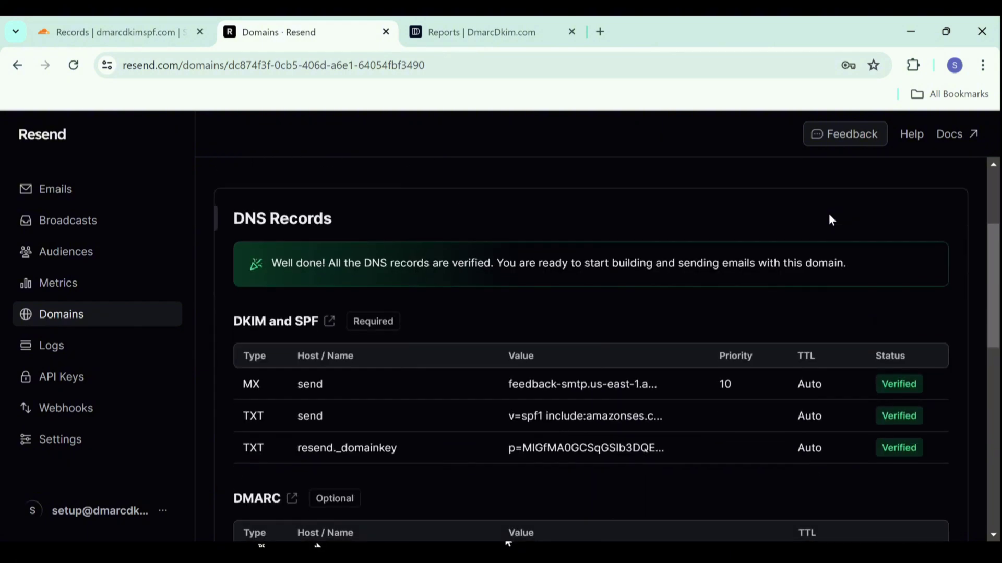
pyautogui.scroll(-1, 828, 215)
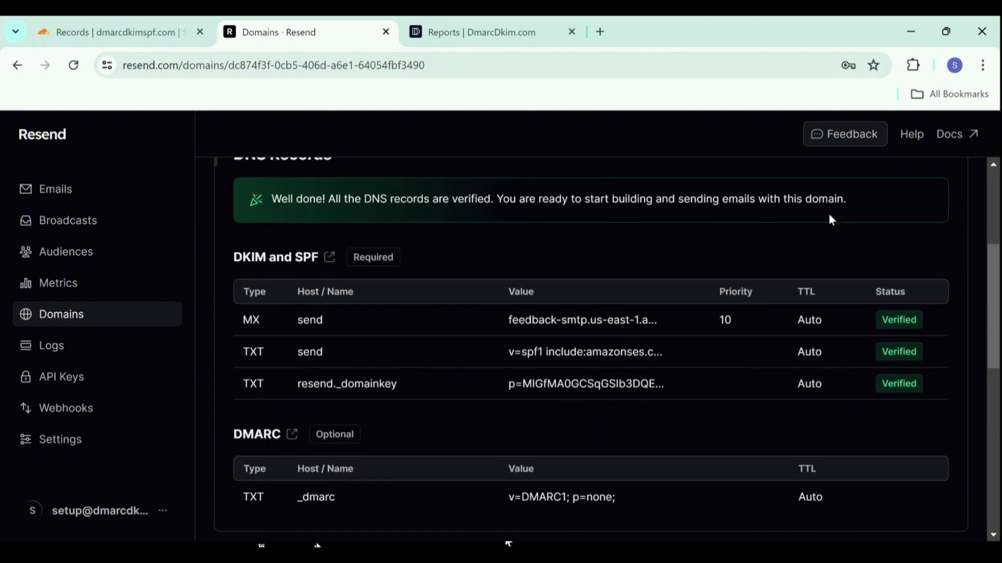
pyautogui.scroll(3, 830, 218)
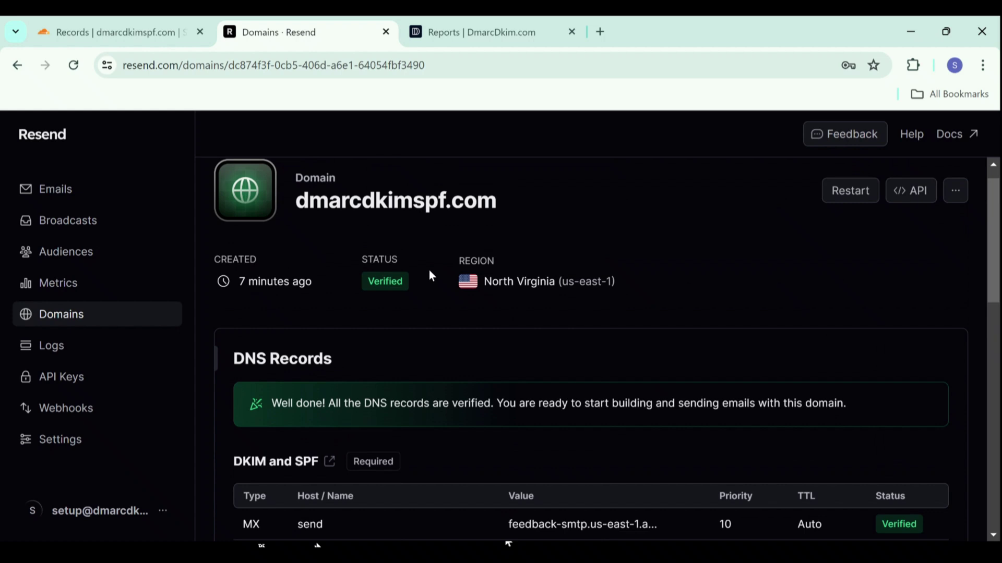
pyautogui.scroll(-3, 449, 310)
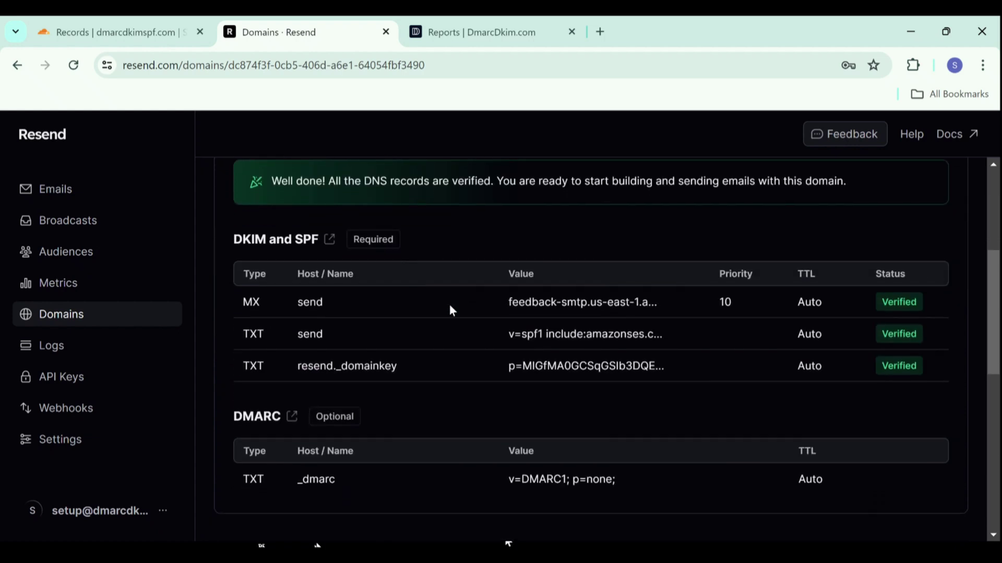